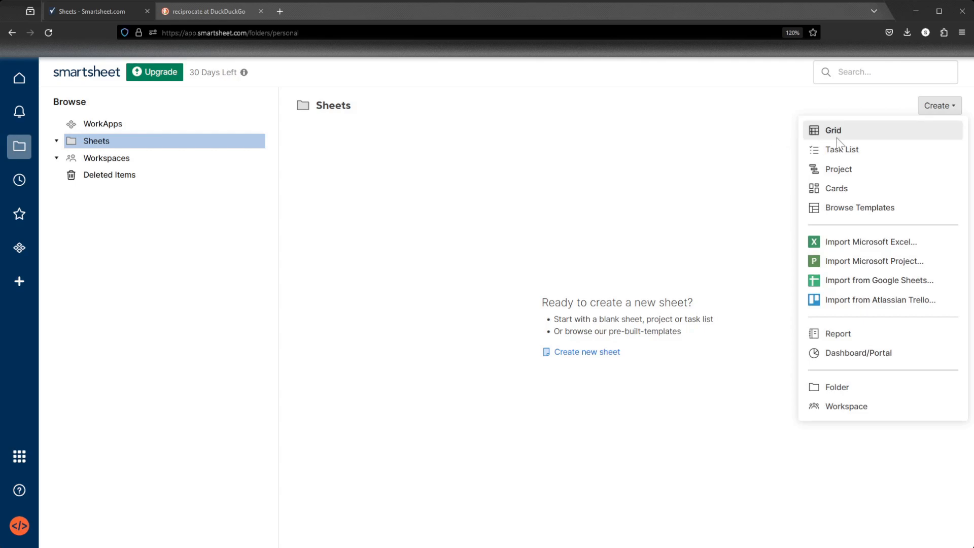
Create a new grid sheet named Index Match.
text(In)
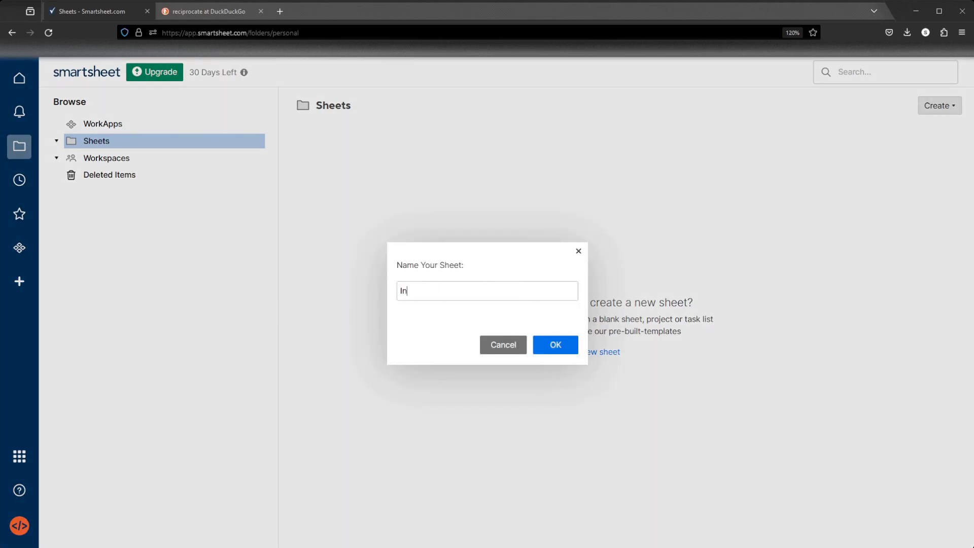
text(dex Match)
key(Return)
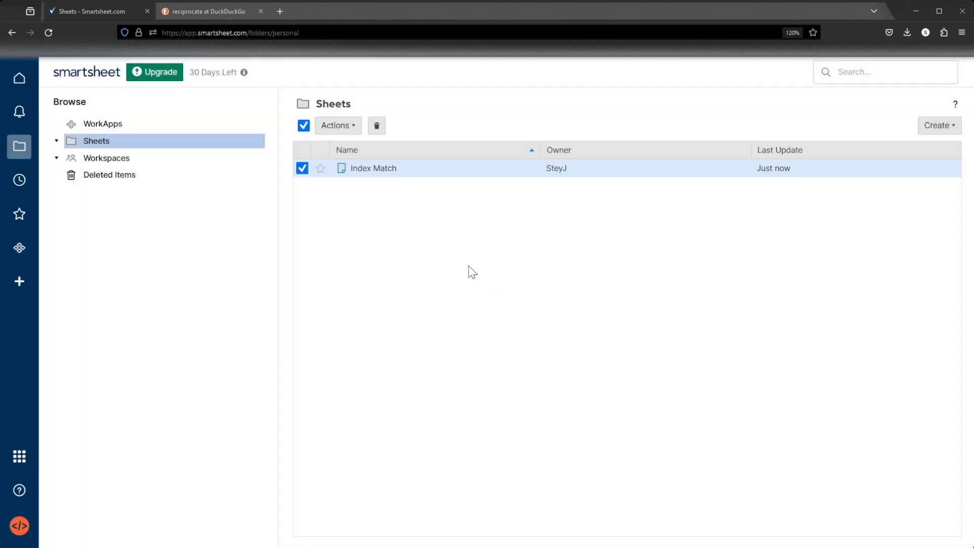
Open the Index Match sheet and delete Column5 and Column6.
click(389, 169)
click(661, 167)
right_click(662, 168)
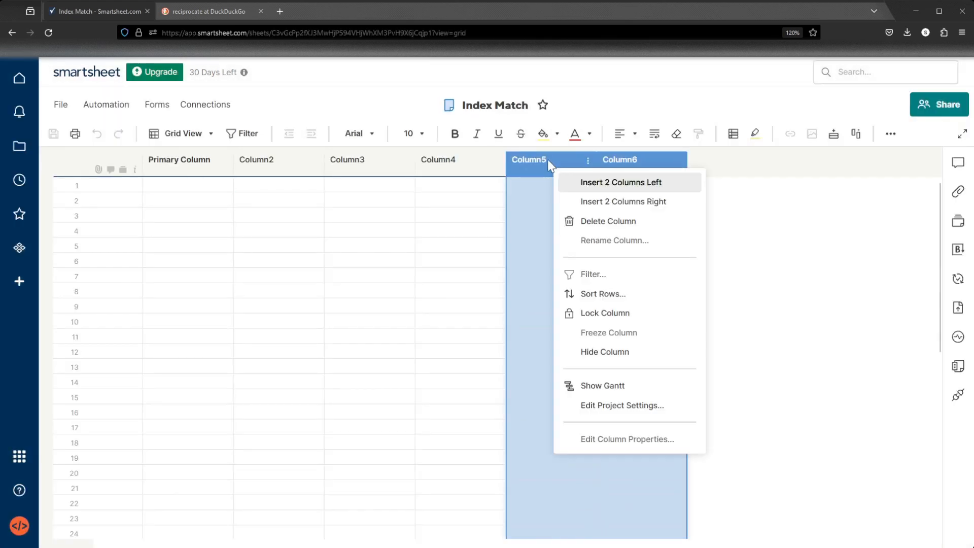
click(634, 223)
Rename Column2 to Task.
double_click(281, 160)
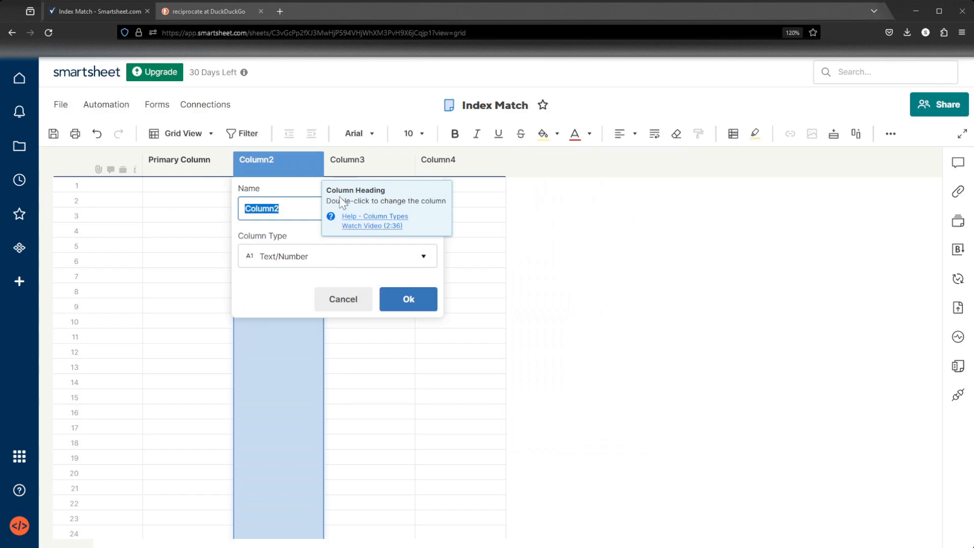
text(Task)
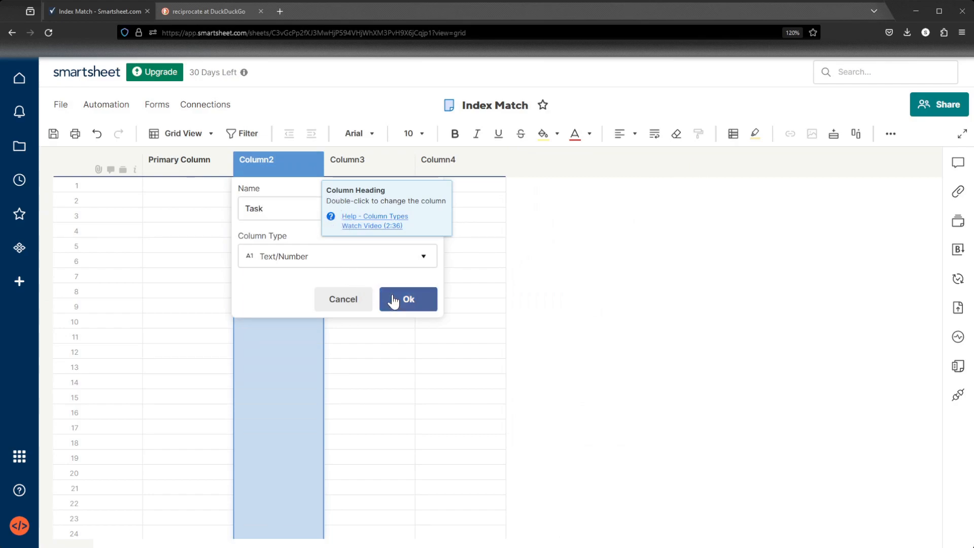
click(398, 299)
Rename Column3 to Priority and Column4 to Description.
double_click(332, 160)
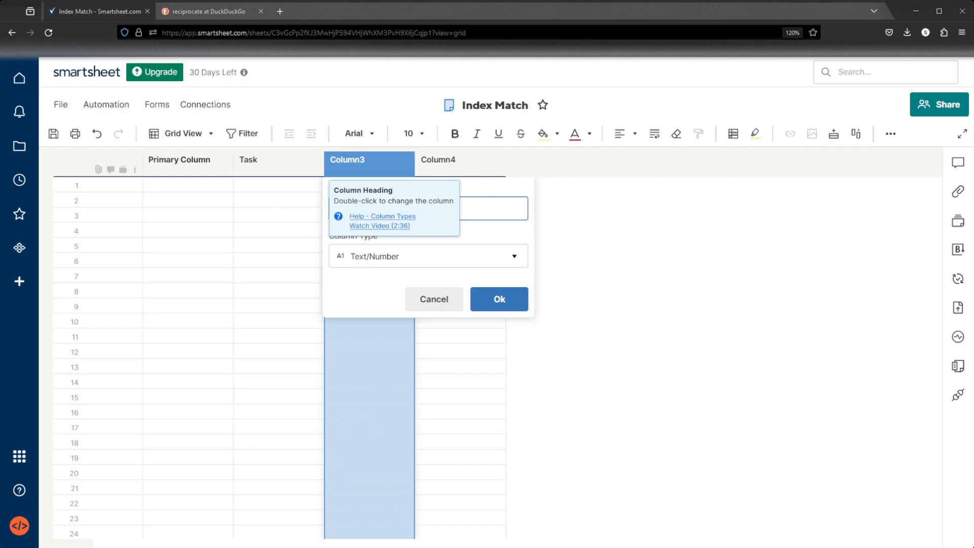
text(Priority)
key(Return)
double_click(461, 170)
text(Descri)
key(Return)
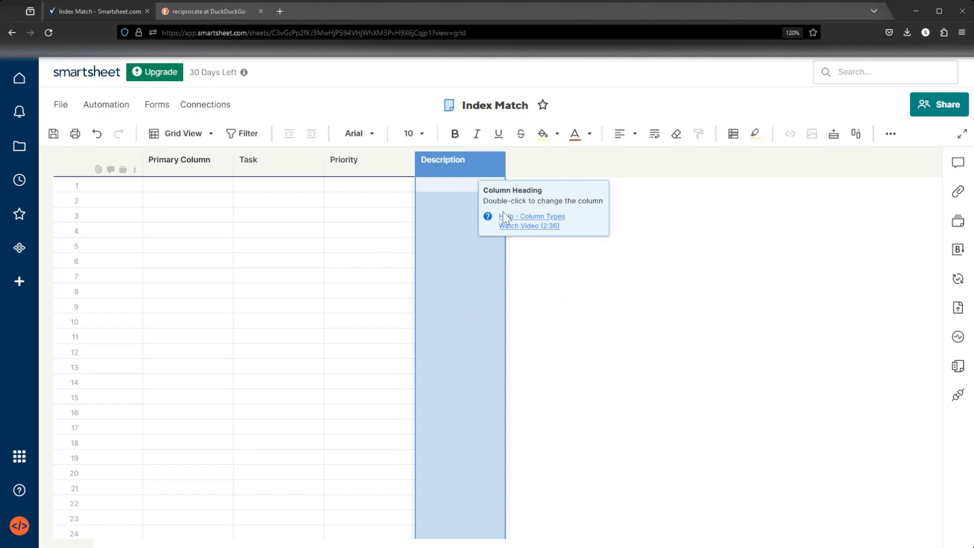
Enter Task 1 in the first Task cell and fill the column down to Task 15.
text(Task 1)
key(Return)
click(299, 187)
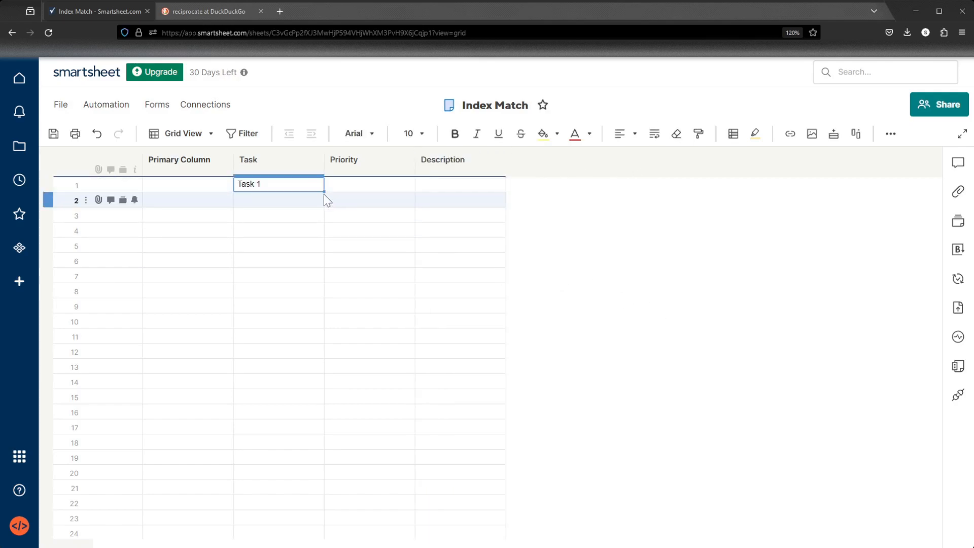
drag(324, 192, 304, 416)
key(Delete)
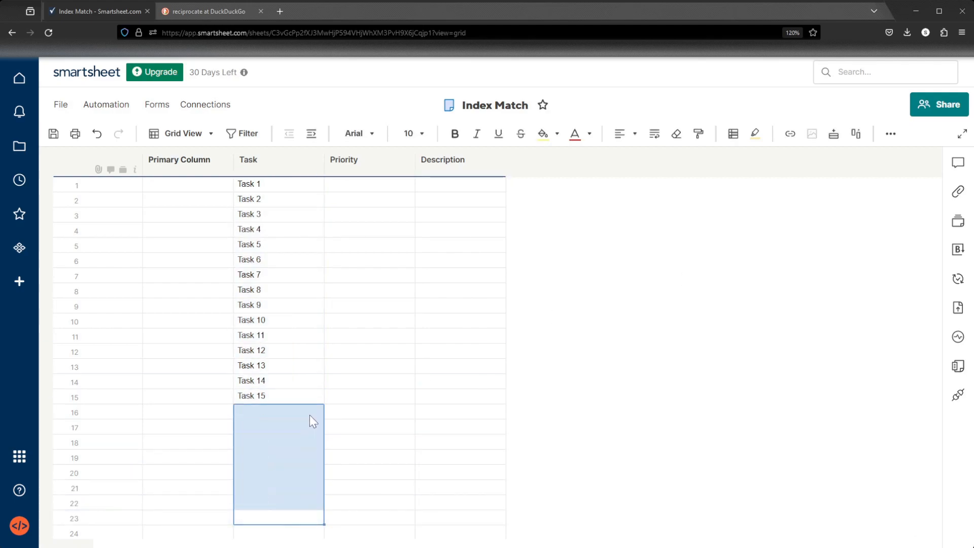
Enter priorities 1, 2, 3, 1 and fill that repeating pattern down the Priority column to row 15.
click(385, 182)
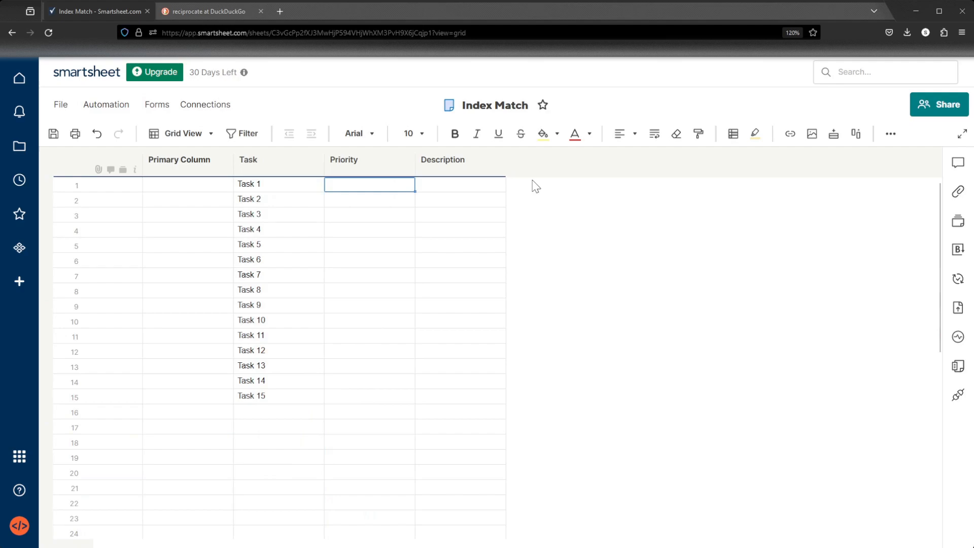
text(1)
key(Return)
text(2)
key(Return)
text(3)
key(Return)
text(1)
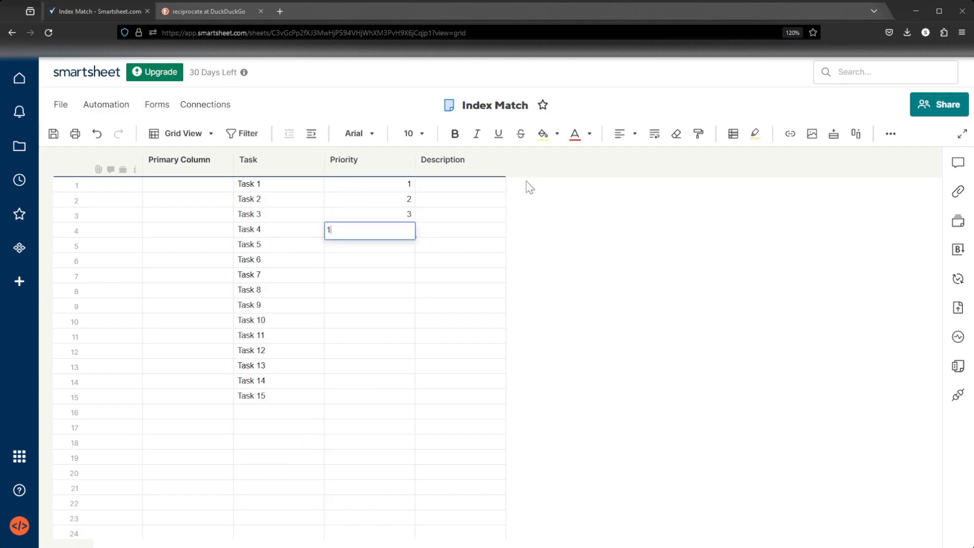
click(527, 187)
mouse_move(404, 184)
mouse_down()
mouse_move(406, 234)
mouse_move(408, 185)
mouse_up()
drag(414, 237, 405, 398)
Enter Description 1 in the first Description cell and fill the column down to Description 15.
click(467, 185)
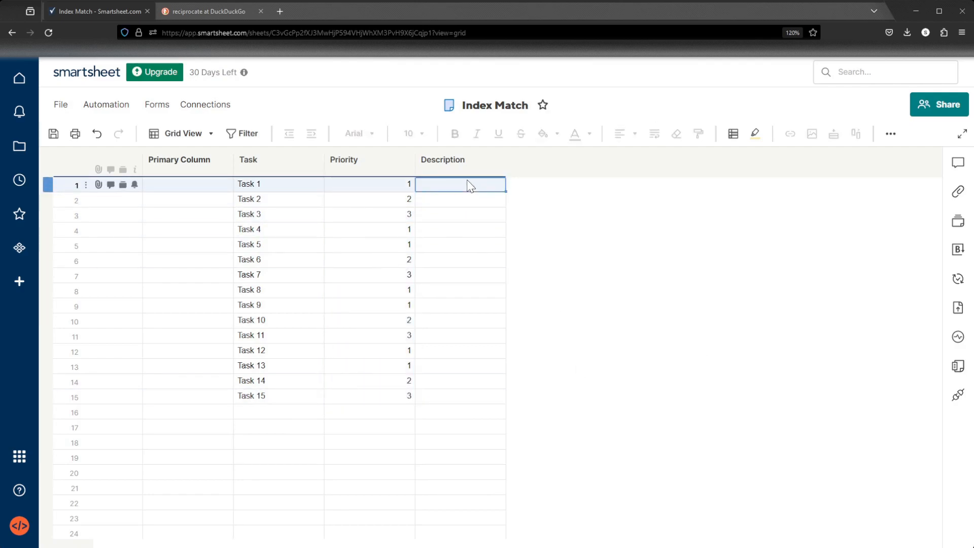
text(Description 1)
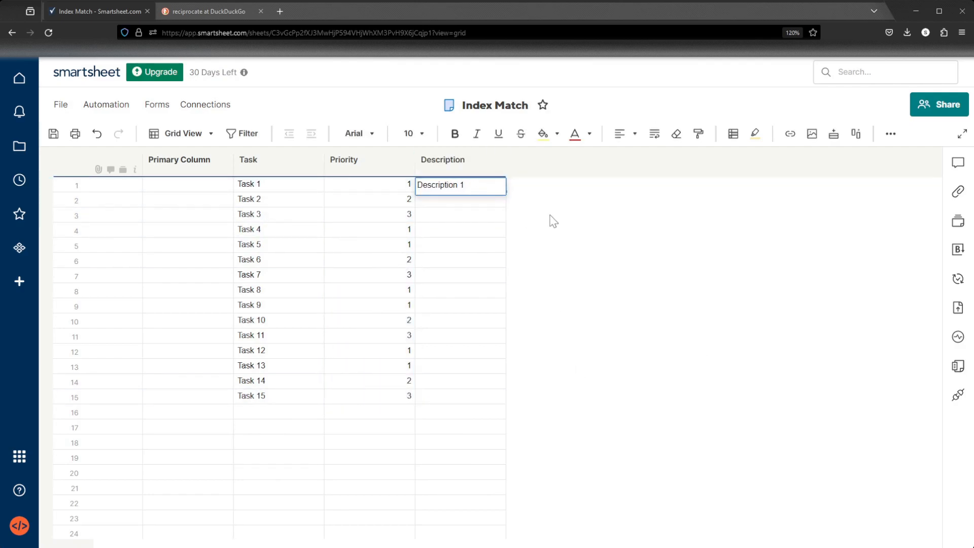
drag(506, 196, 504, 397)
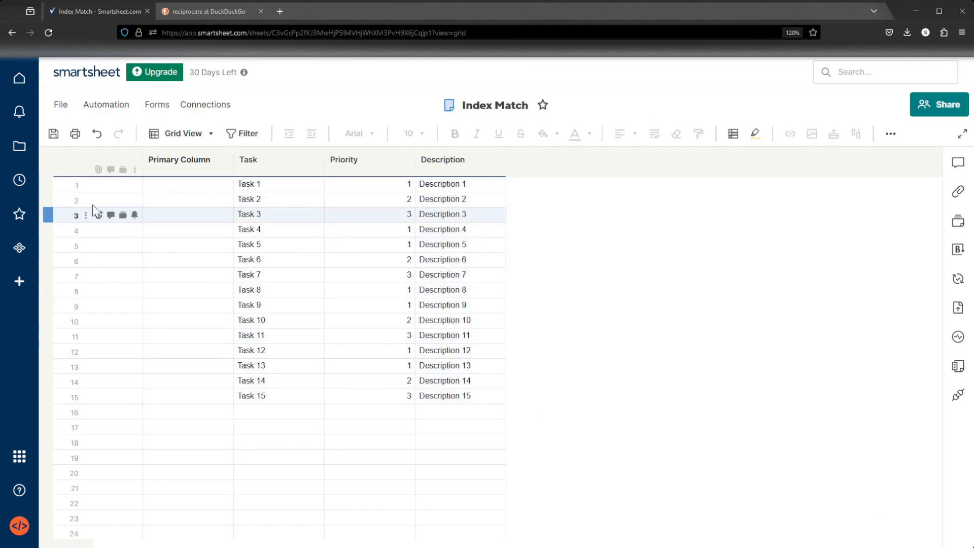
Save the sheet and save a new copy of it named Copy of Index Match.
click(53, 133)
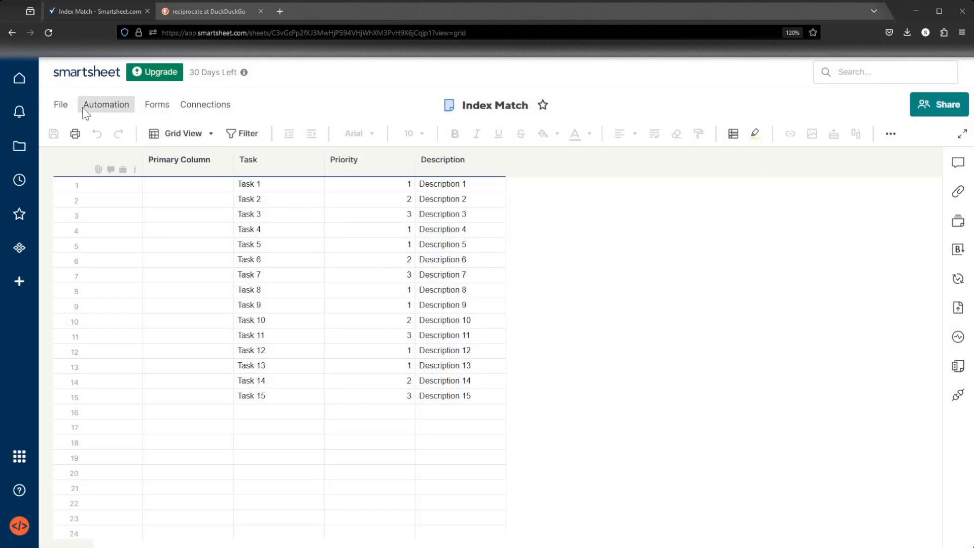
click(60, 104)
click(114, 222)
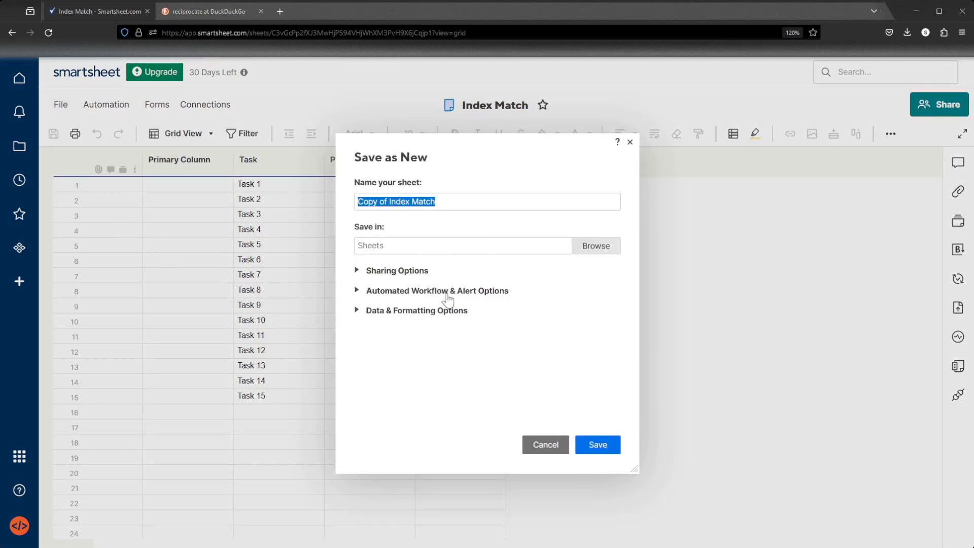
click(611, 448)
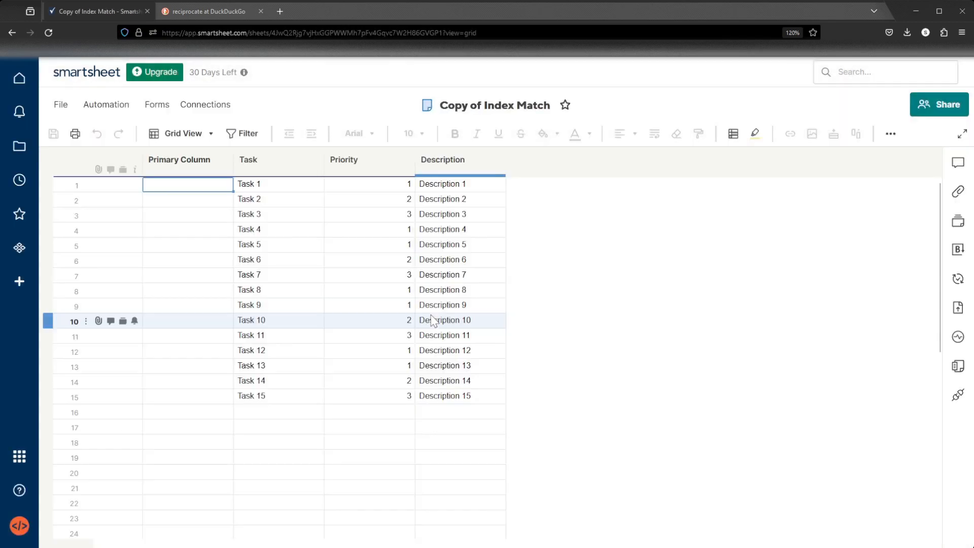
Clear all values from the Priority and Description columns in the copy.
drag(370, 187, 346, 184)
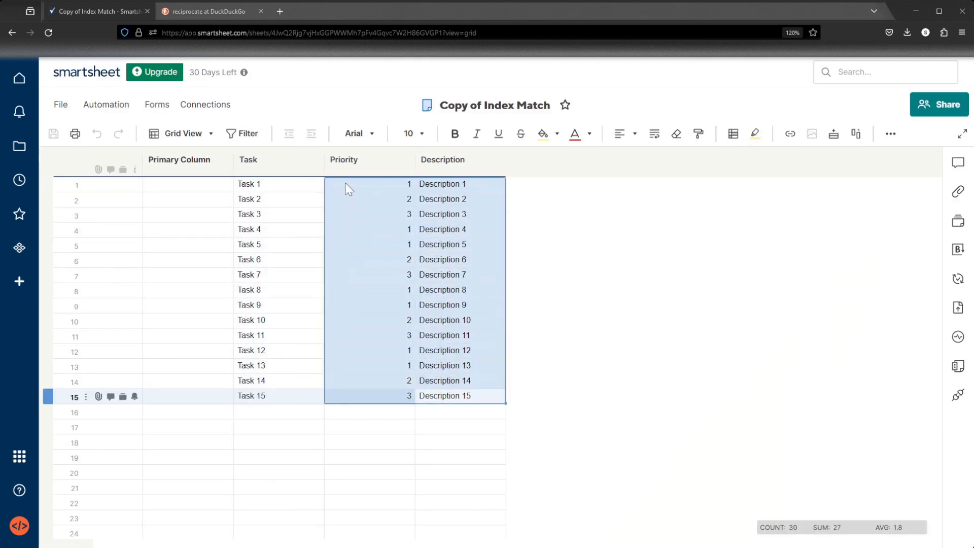
key(Delete)
click(637, 248)
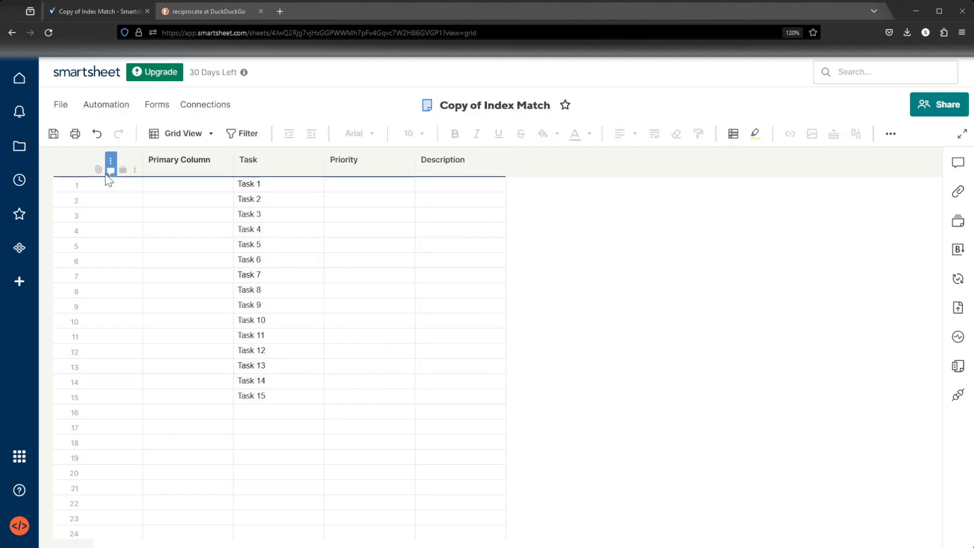
Save the copy and narrow the Priority and Task columns.
click(53, 135)
drag(412, 171, 382, 167)
click(529, 287)
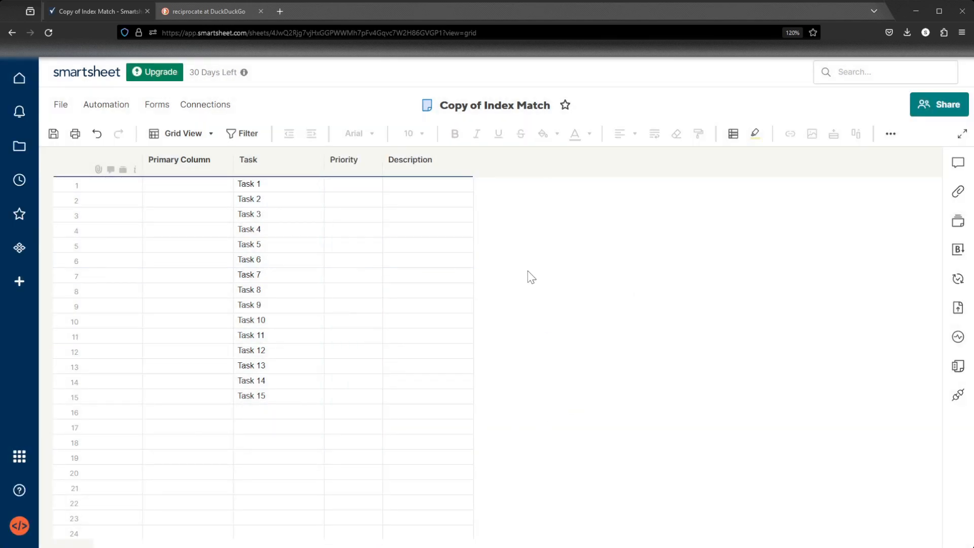
drag(324, 167, 310, 172)
Begin an =INDEX( formula in the first Priority cell.
click(333, 187)
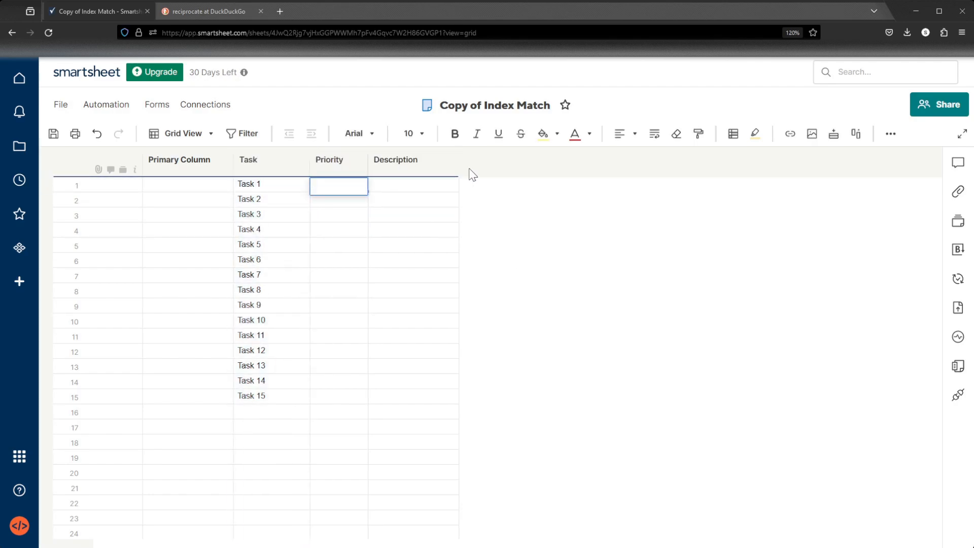
text(=I)
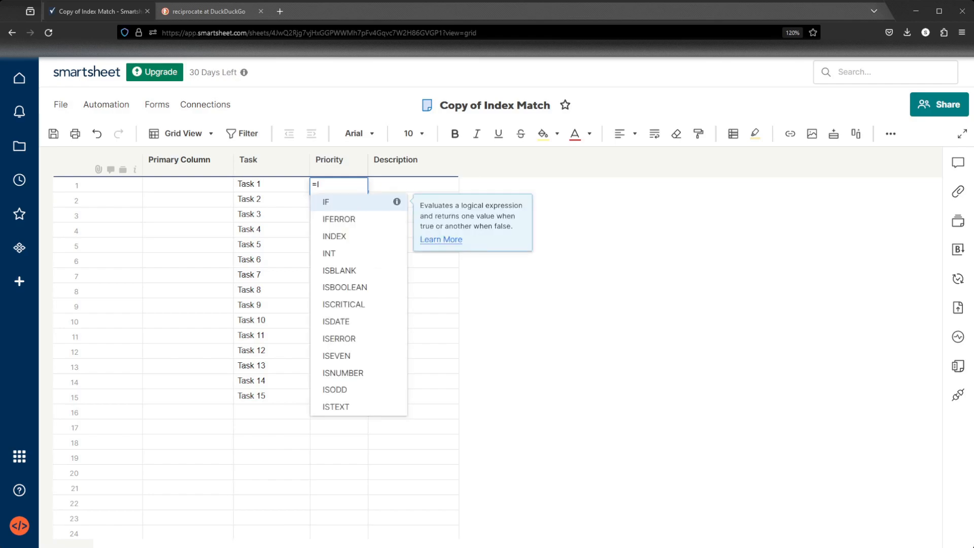
text(NDEX()
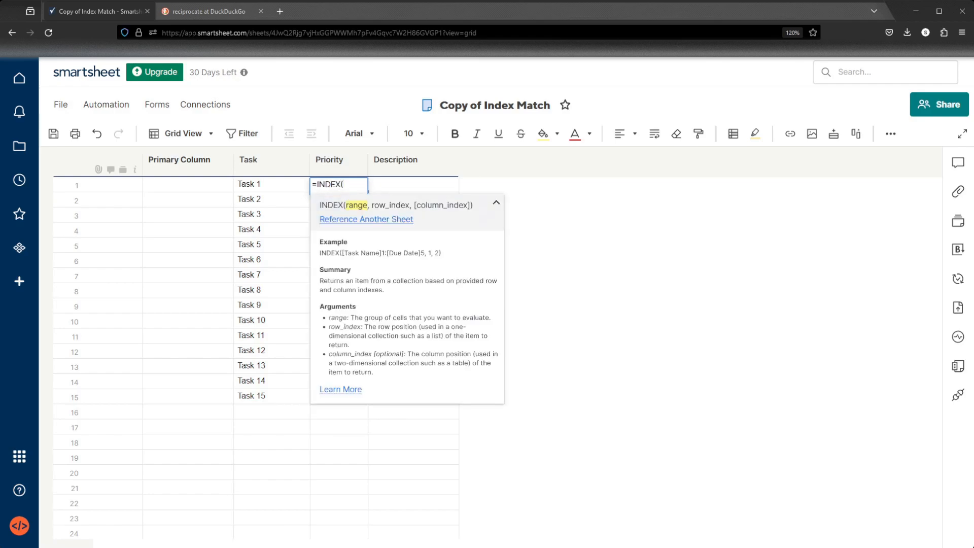
drag(318, 185, 341, 184)
click(351, 184)
Reference another sheet for the INDEX range, choosing the Priority column of the Index Match sheet.
click(357, 219)
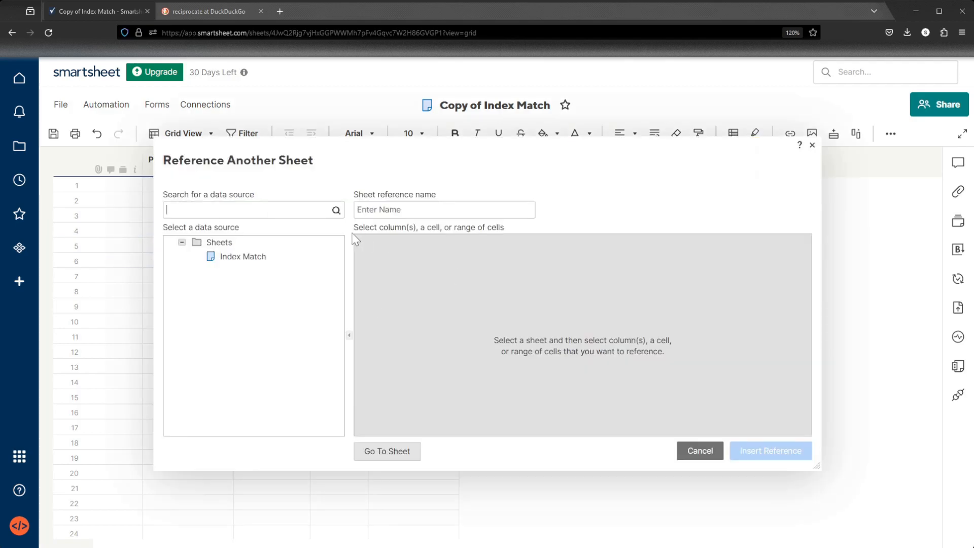
click(235, 256)
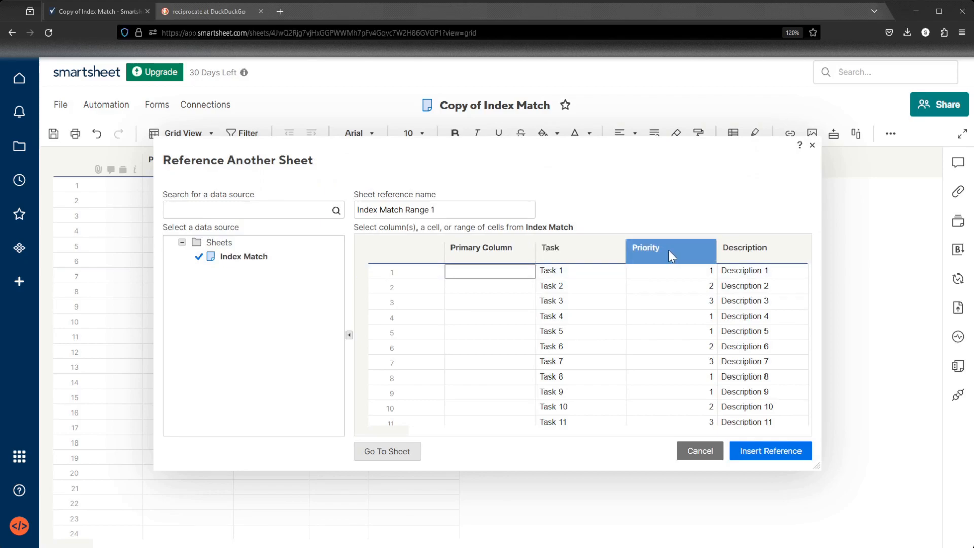
drag(650, 148, 613, 204)
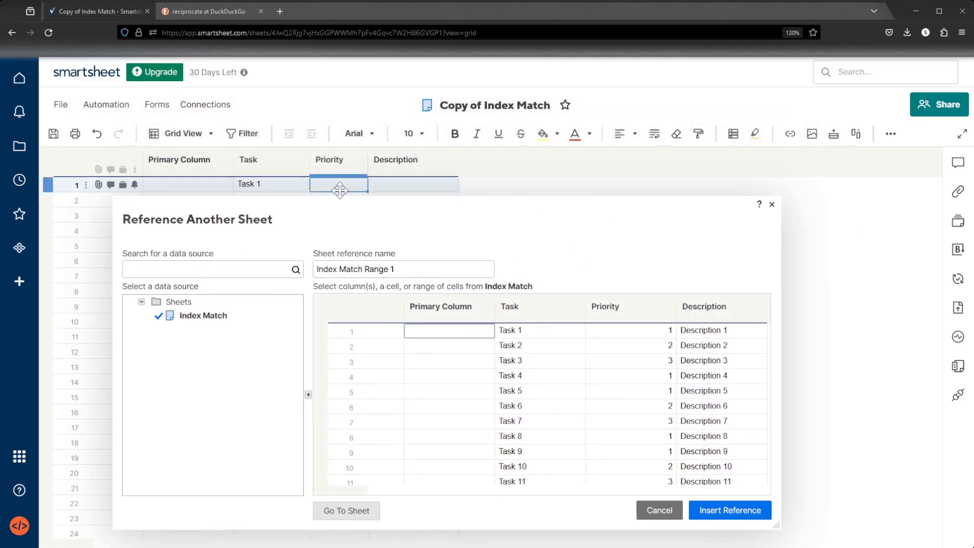
click(632, 313)
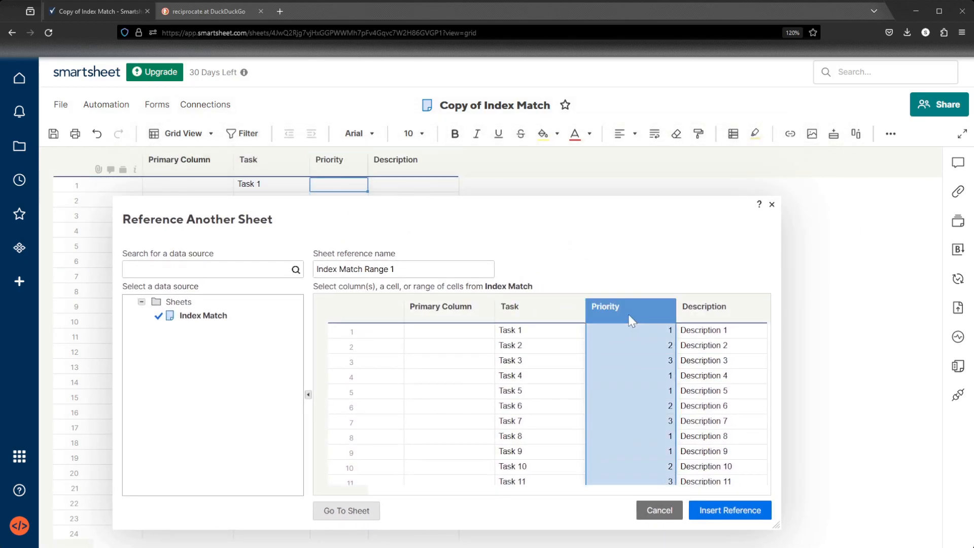
Name the sheet reference Priority and insert it into the formula.
triple_click(402, 267)
text(Pr)
drag(361, 267, 317, 273)
click(379, 266)
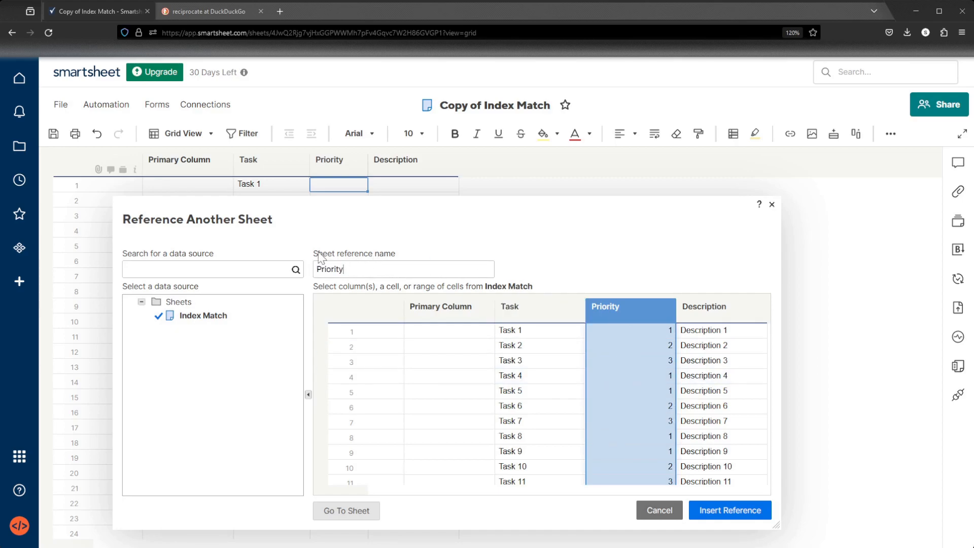
click(729, 512)
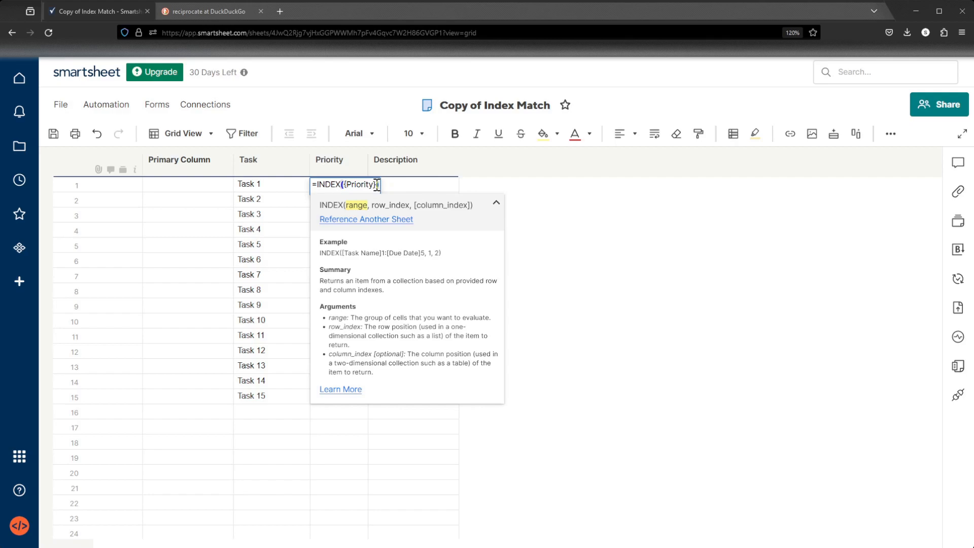
Add a MATCH( function as the row index, using the row's Task cell as the search value.
text(,)
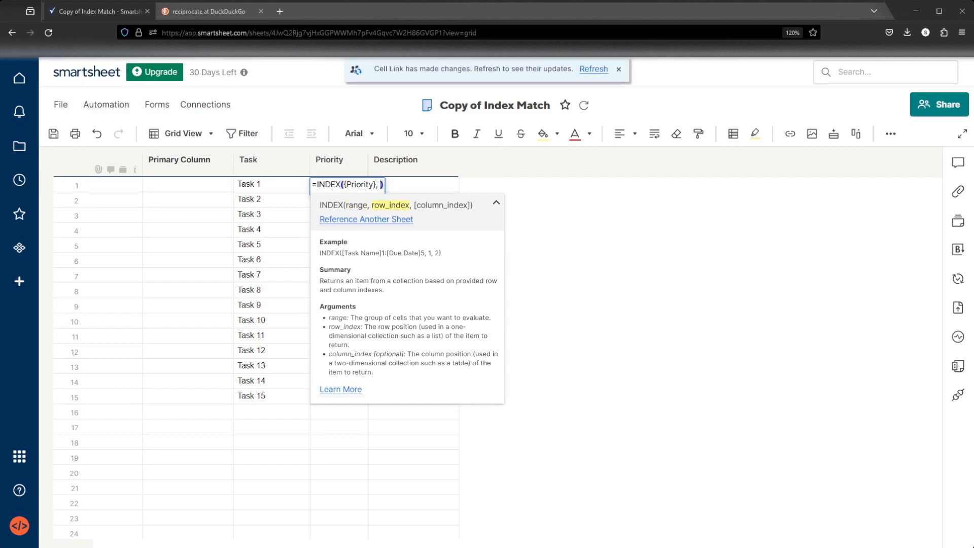
text( MATCH()
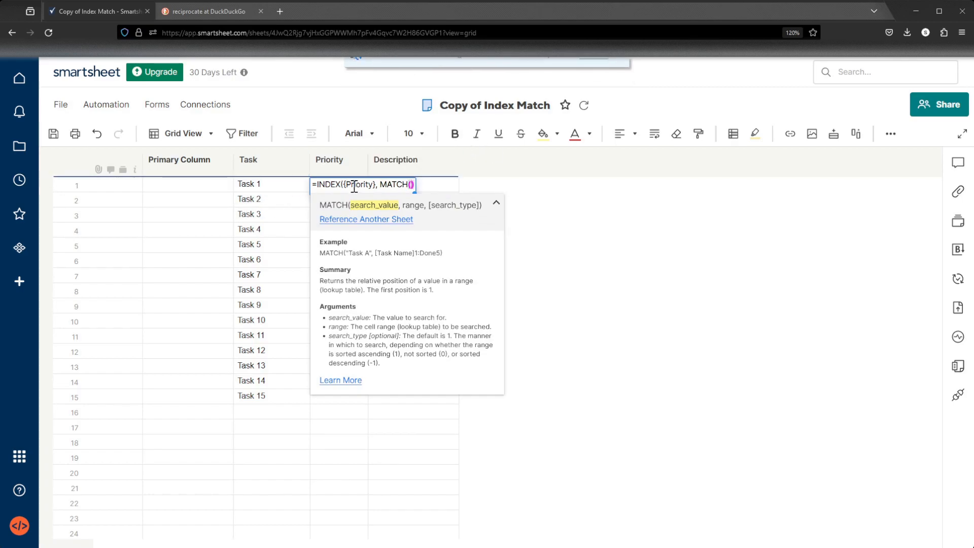
click(274, 187)
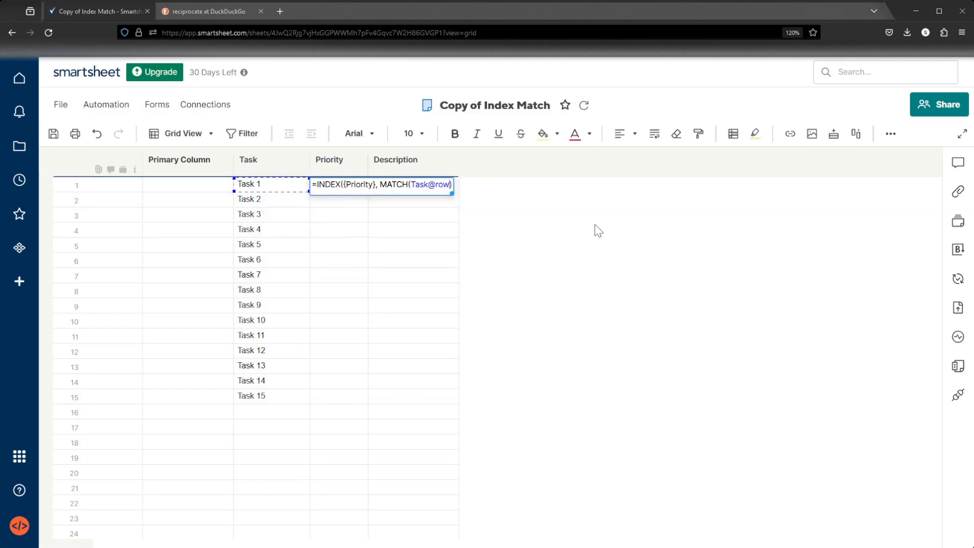
Add the Task column of the Index Match sheet as MATCH's lookup range, naming the sheet reference Task.
text(,)
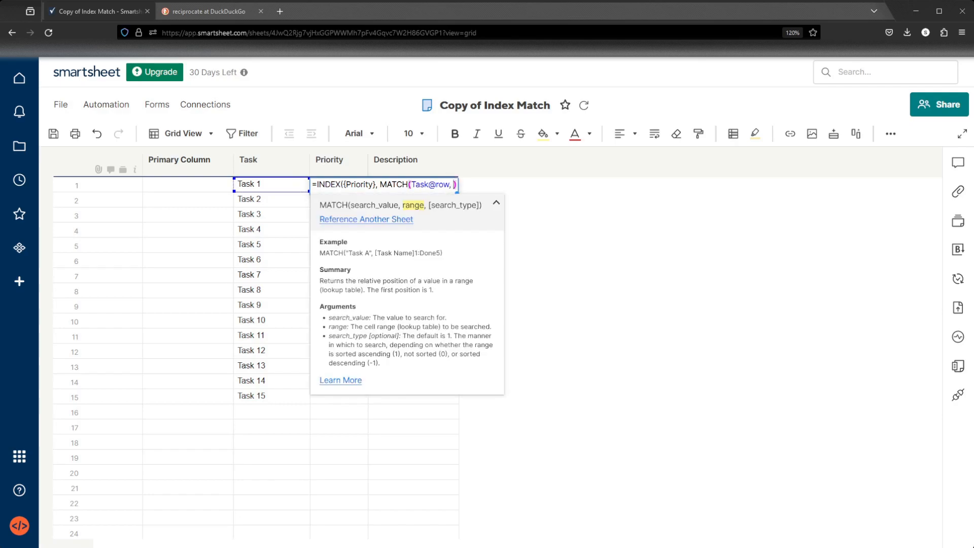
click(377, 219)
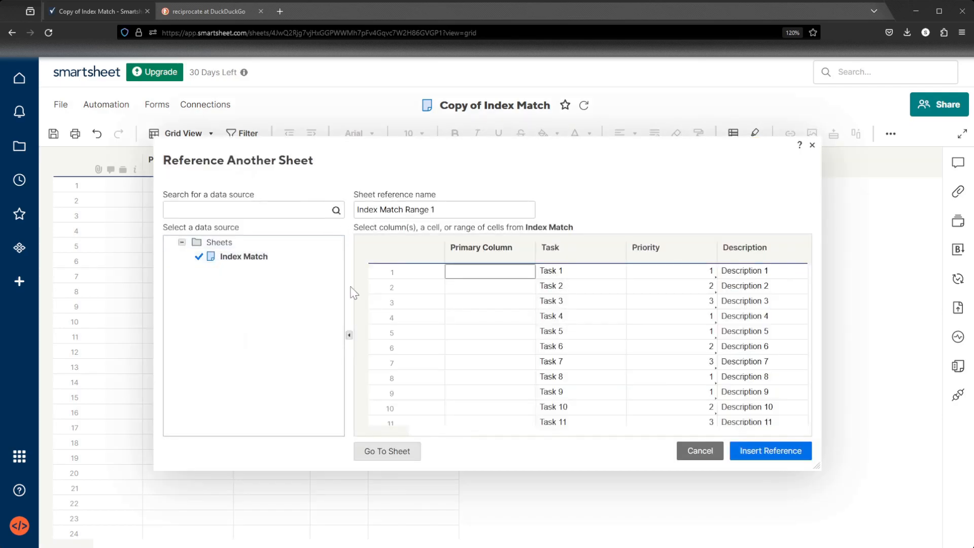
click(573, 251)
triple_click(455, 206)
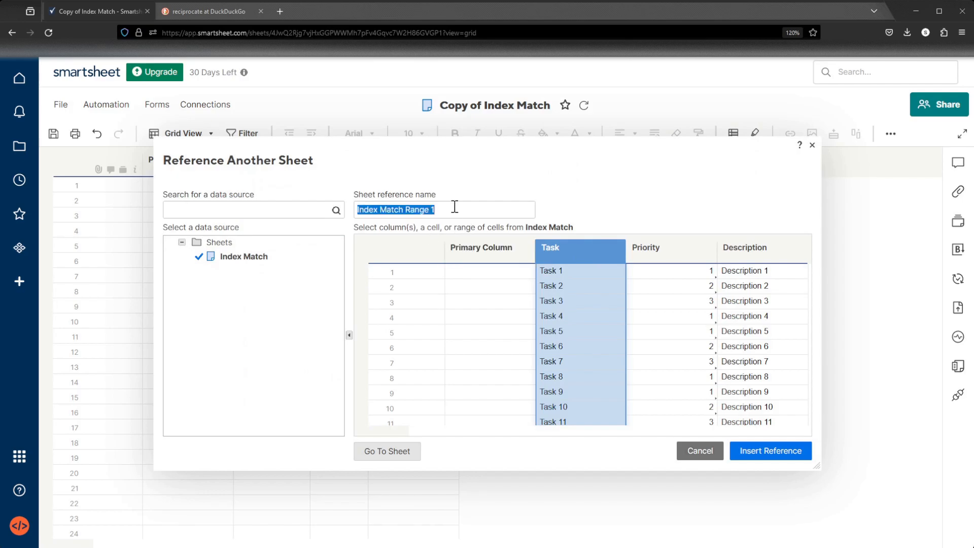
text(Task)
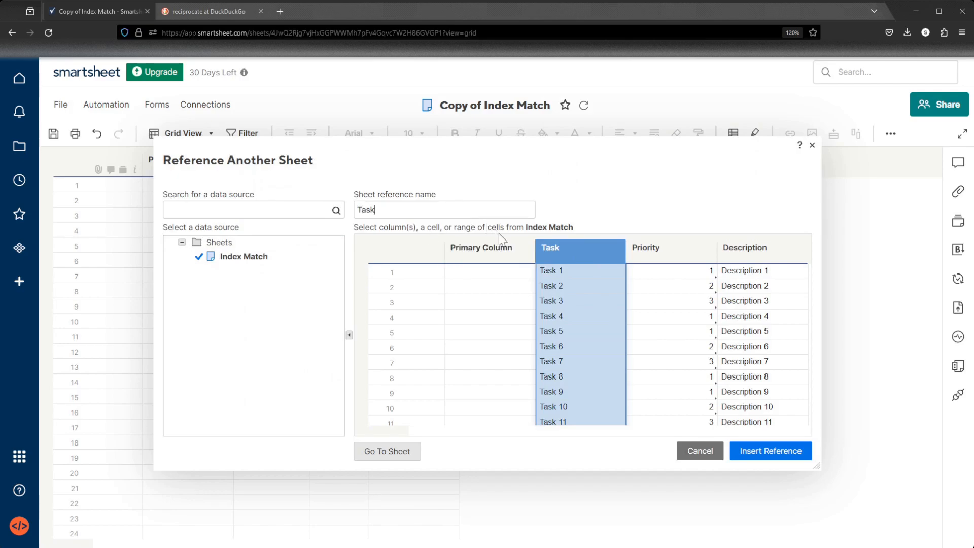
click(761, 450)
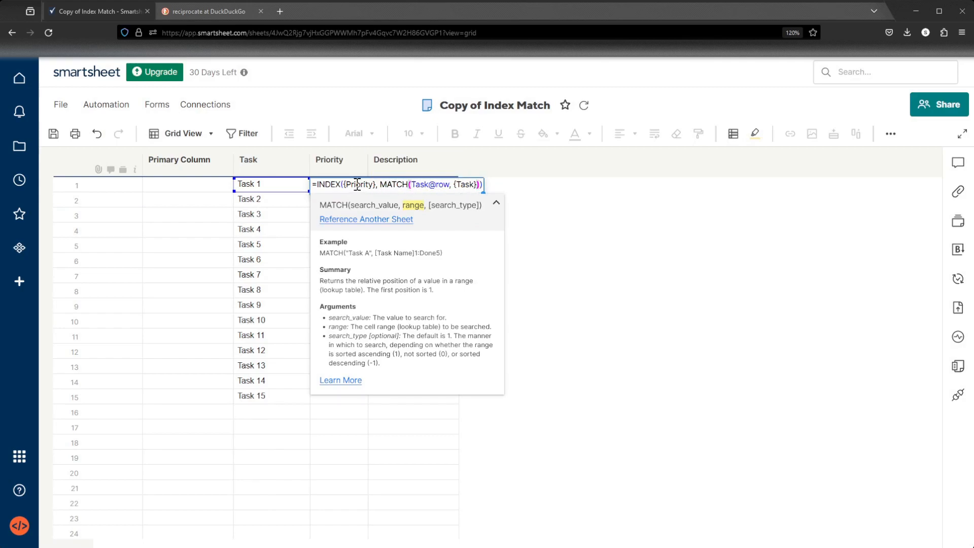
Finish the MATCH with match type 0, close both functions, enter the formula and convert it to a column formula.
text(, 0)
key(Return)
click(336, 187)
right_click(339, 192)
click(446, 530)
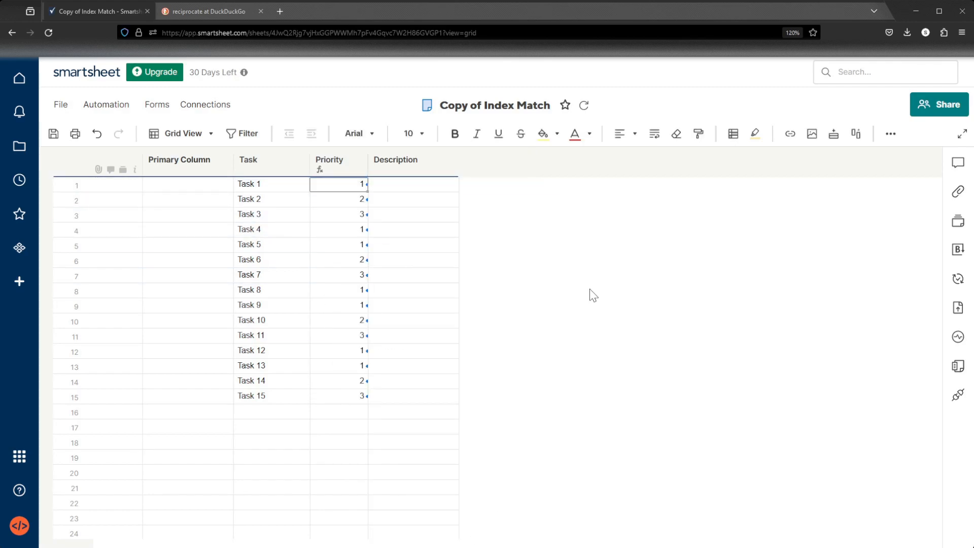
Review the returned Priority values and save the sheet.
drag(338, 396, 344, 185)
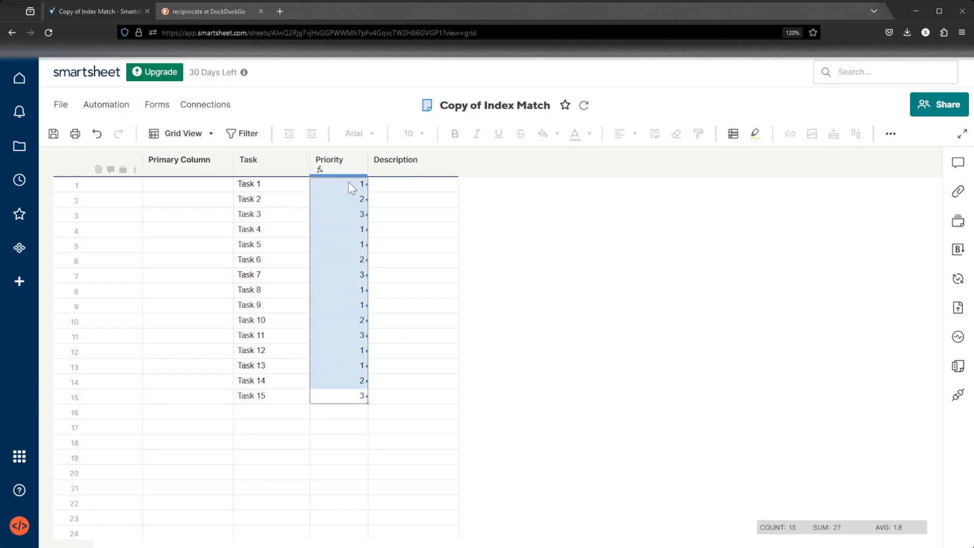
click(596, 301)
click(56, 135)
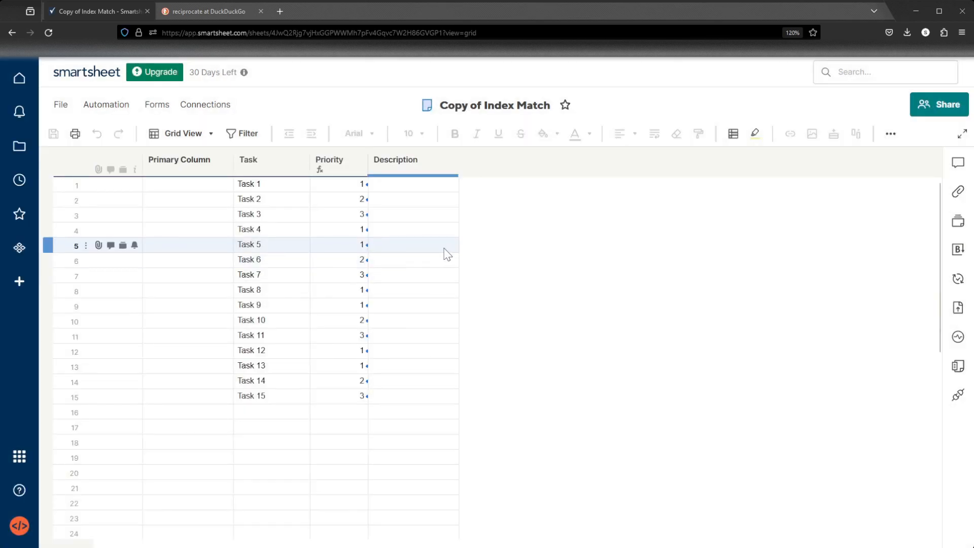
Paste the Priority formula into the first Description cell and convert it to a column formula.
right_click(355, 185)
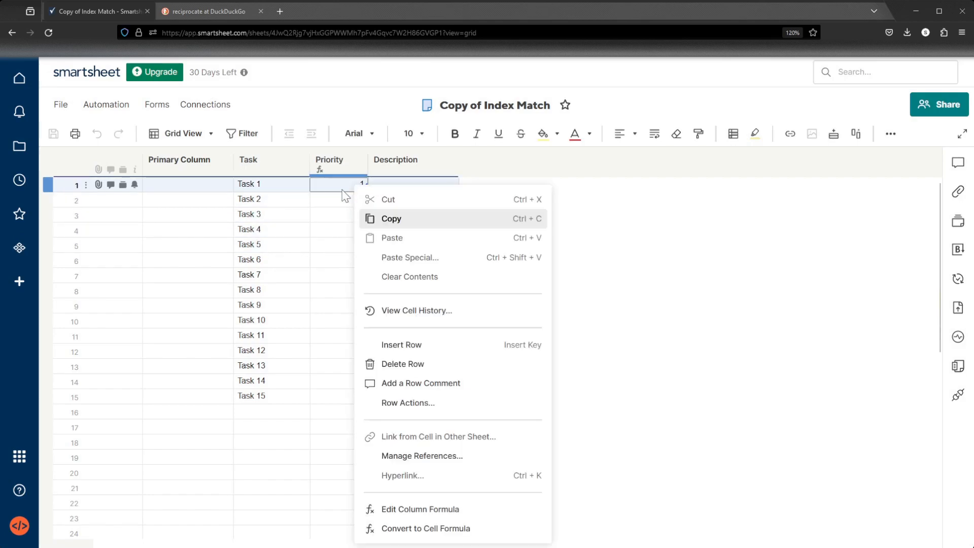
click(420, 508)
key(Escape)
click(401, 186)
text(=INDEX({Priority}, MATCH(Task@row, {Task}, 0)))
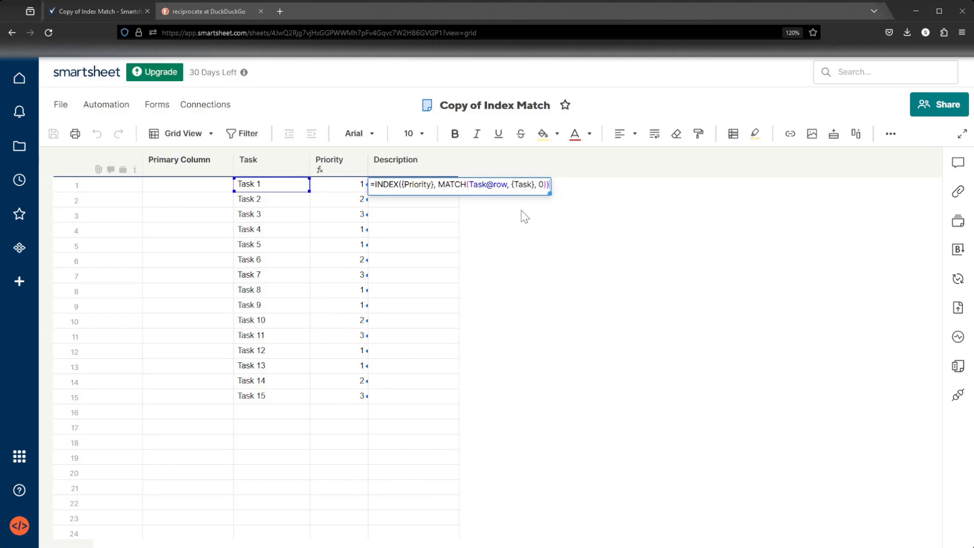
key(Return)
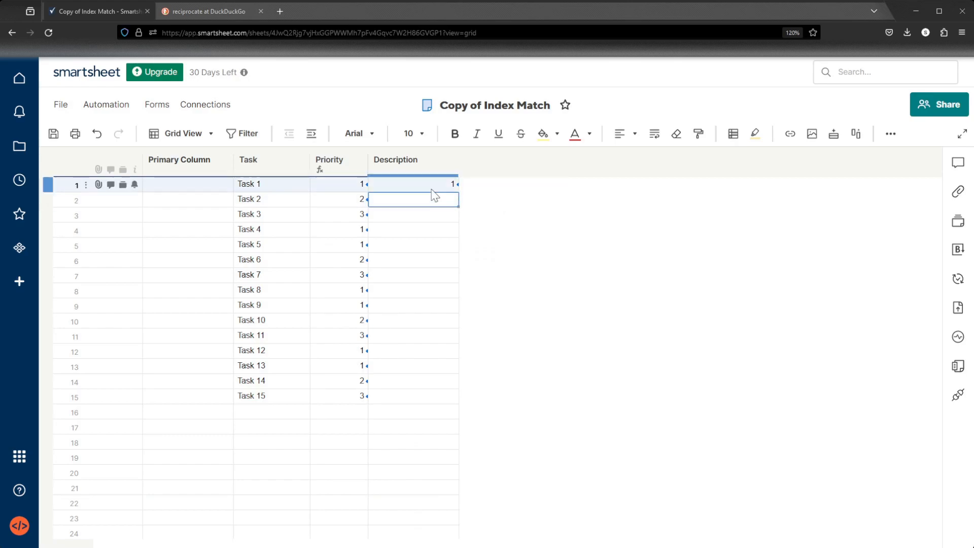
right_click(440, 197)
click(507, 526)
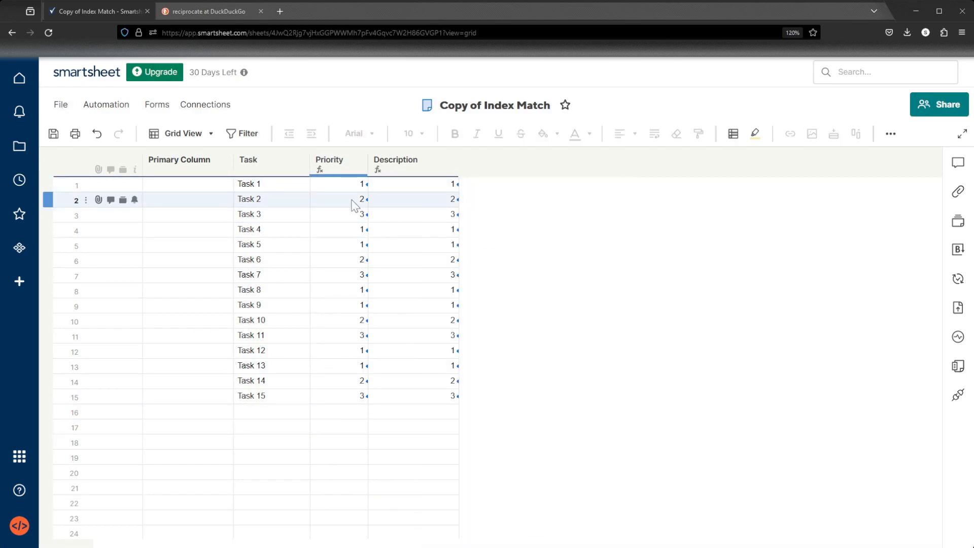
Edit the Description column formula so INDEX uses the Index Match sheet's Description column, referenced as Description.
click(424, 185)
right_click(439, 187)
click(487, 509)
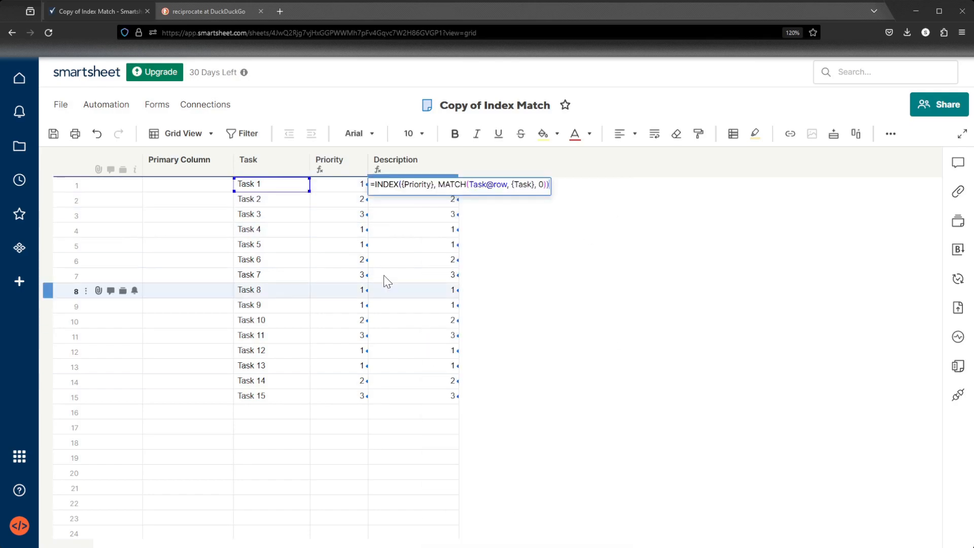
double_click(425, 185)
drag(434, 185, 404, 185)
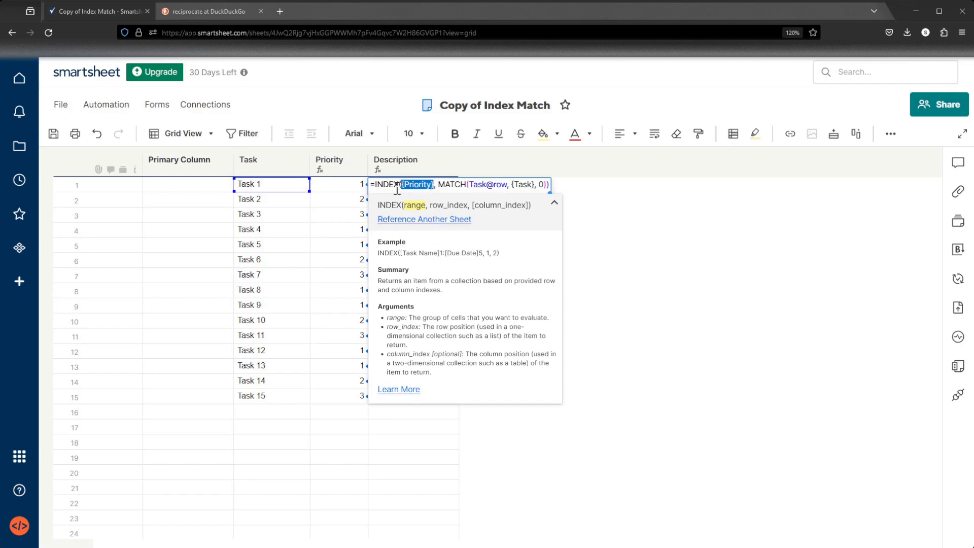
click(432, 221)
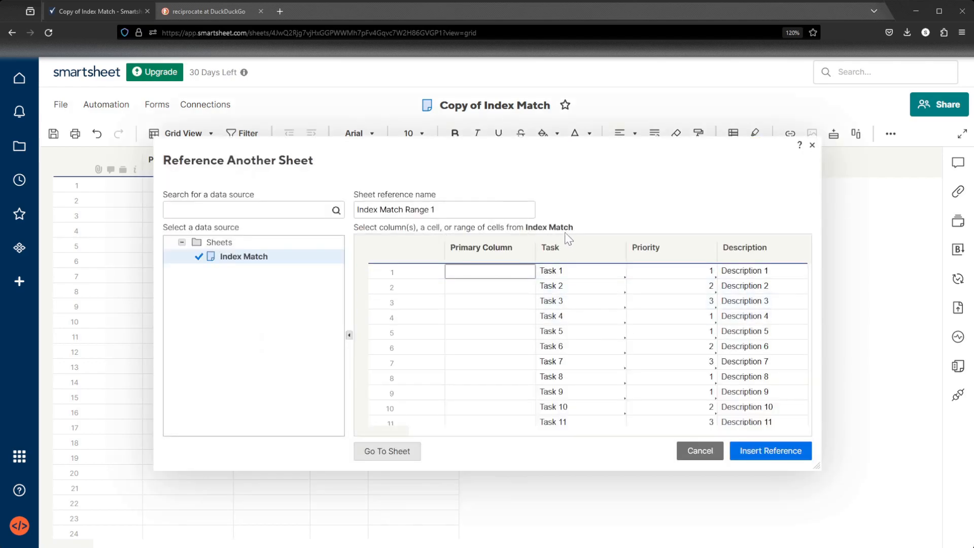
click(756, 248)
drag(478, 208, 304, 209)
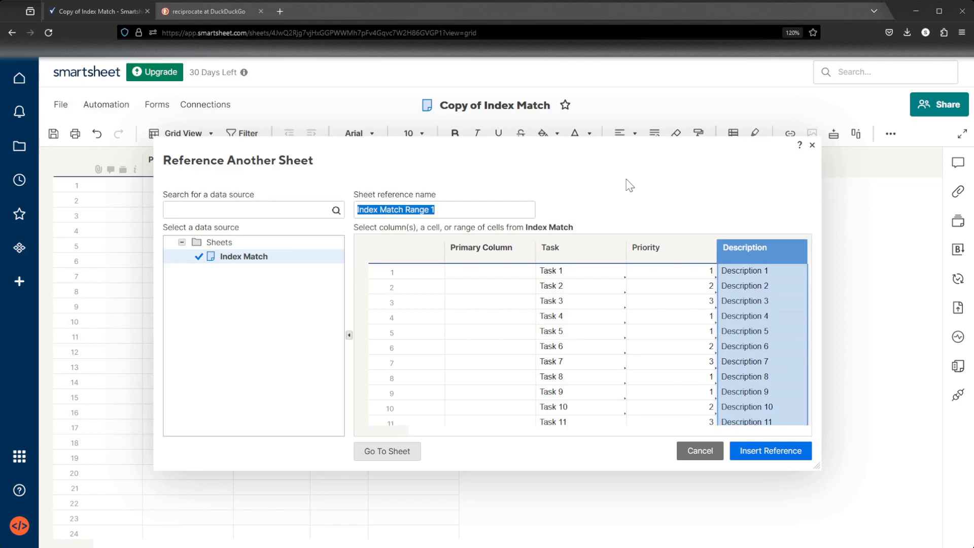
text(Description)
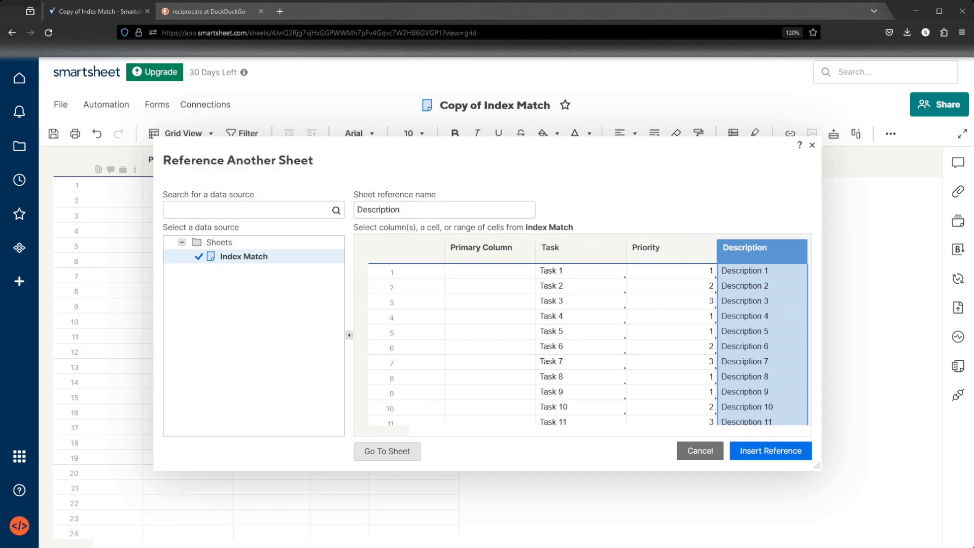
click(770, 451)
click(622, 255)
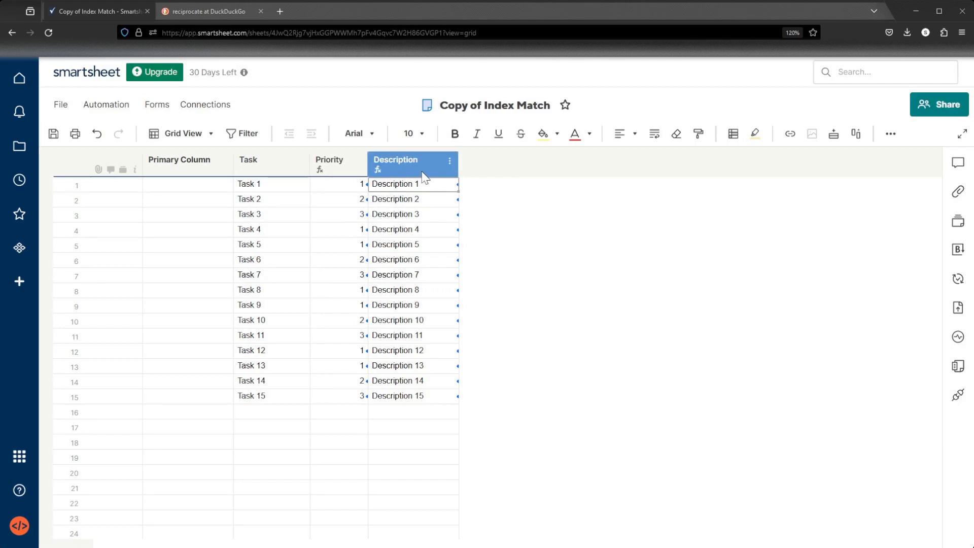
Open the Index Match sheet, set Task 1's priority to 25, and save it.
click(21, 147)
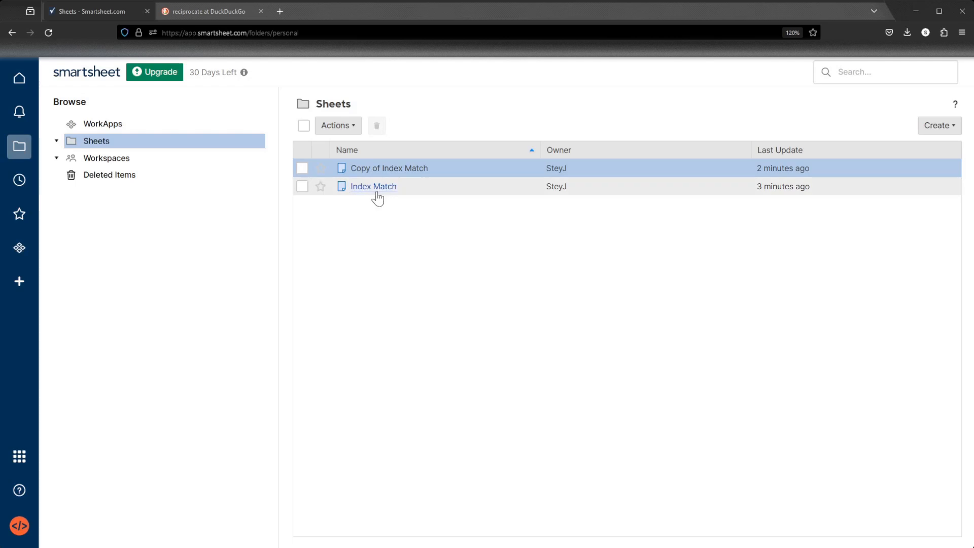
click(374, 189)
double_click(390, 183)
text(25)
key(Return)
click(54, 133)
Return to the Copy of Index Match sheet and check the Task 1 priority.
click(31, 151)
click(387, 191)
mouse_move(387, 192)
mouse_down()
mouse_move(387, 167)
mouse_move(391, 197)
mouse_up()
click(391, 170)
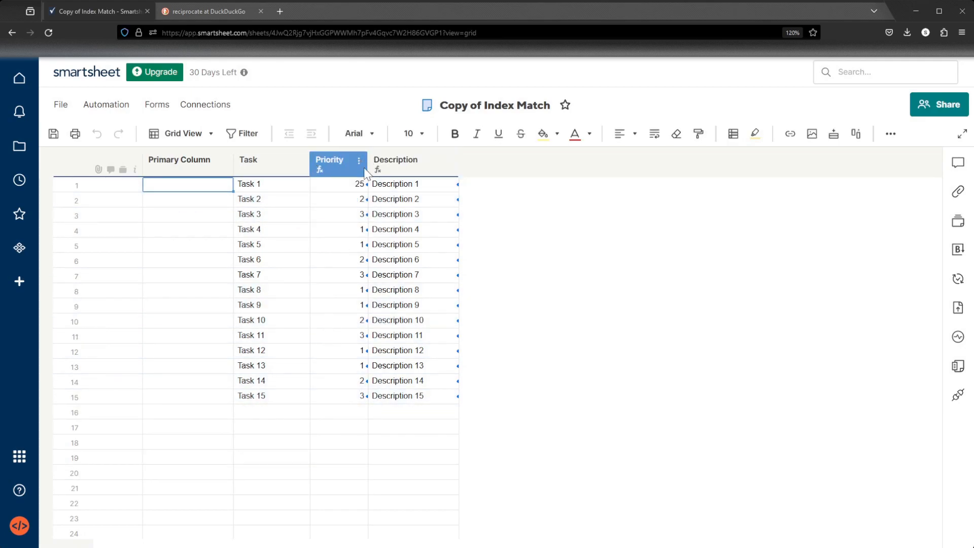
click(53, 134)
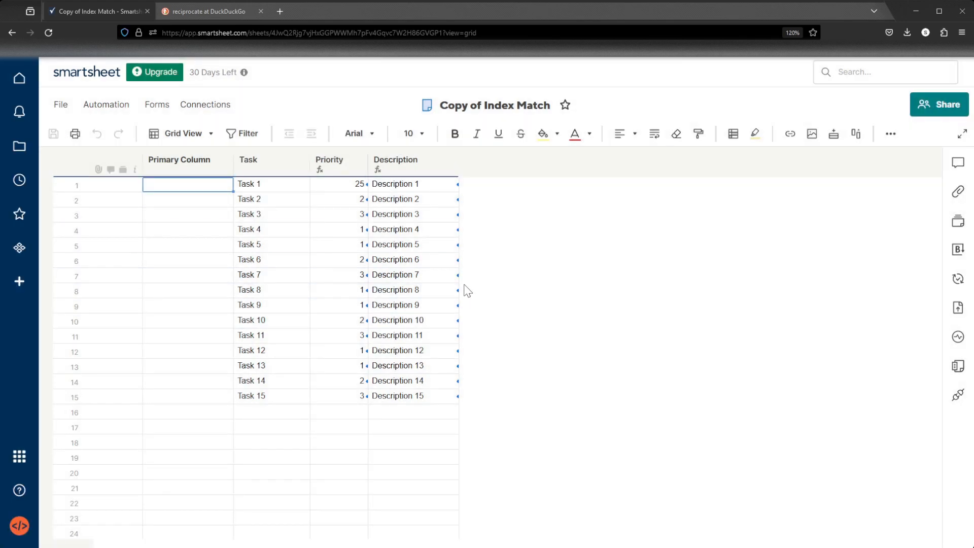
click(512, 283)
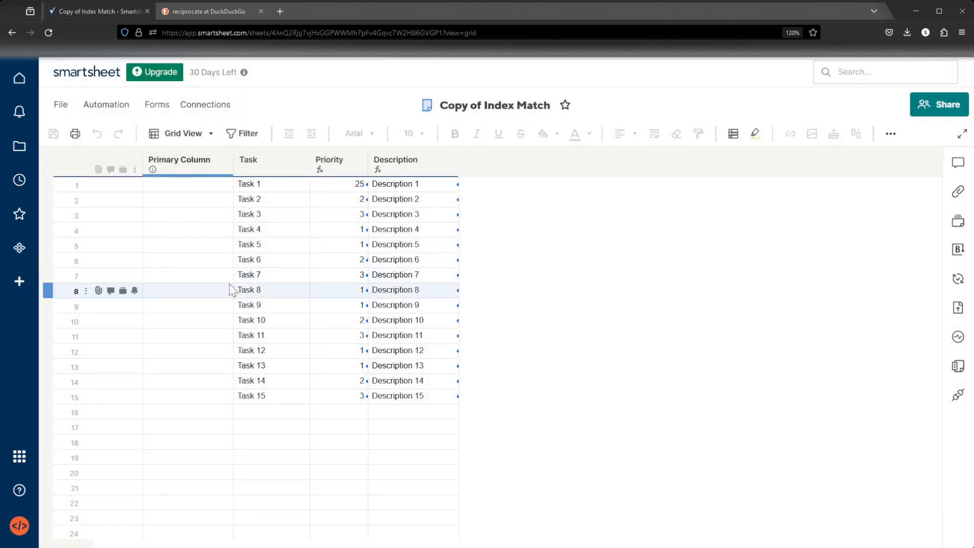
Extend the Task column down by filling to add Task 16 through Task 18.
click(252, 398)
drag(309, 403, 311, 445)
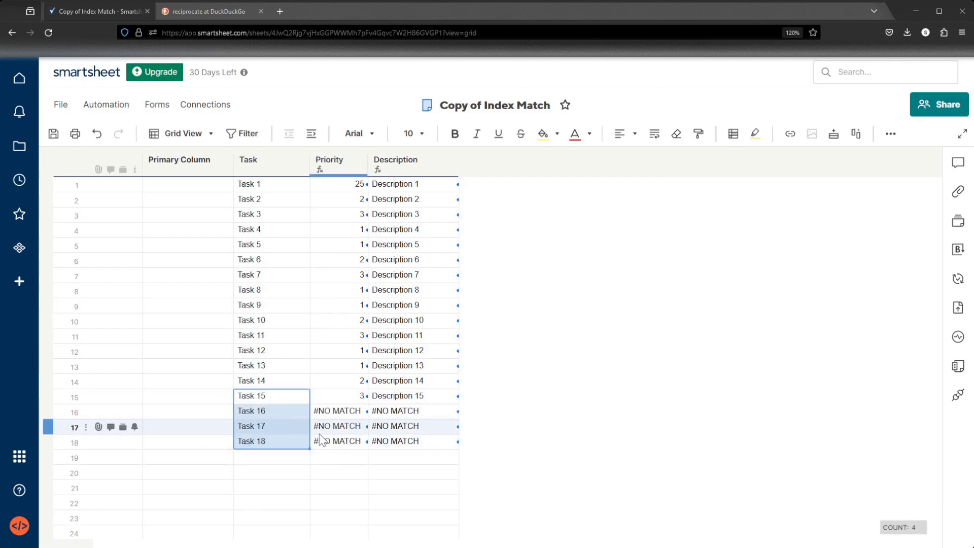
drag(336, 410, 424, 441)
click(460, 433)
click(345, 459)
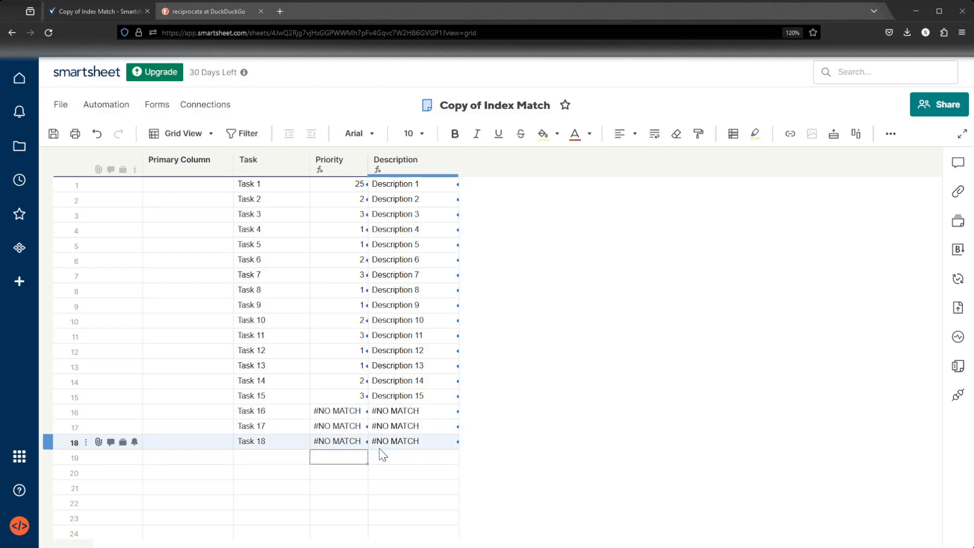
Convert the Priority column formula back into individual cell formulas.
right_click(344, 442)
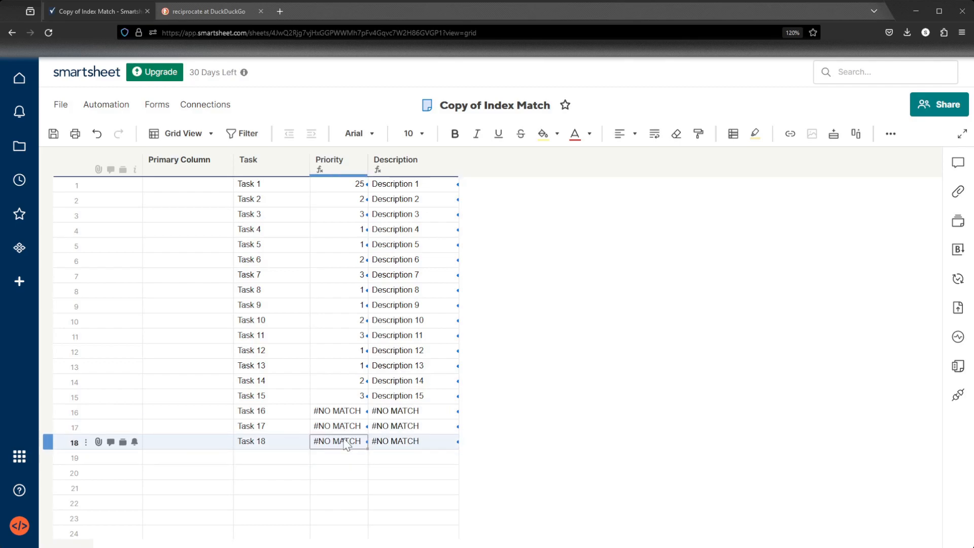
click(403, 510)
key(Return)
click(330, 461)
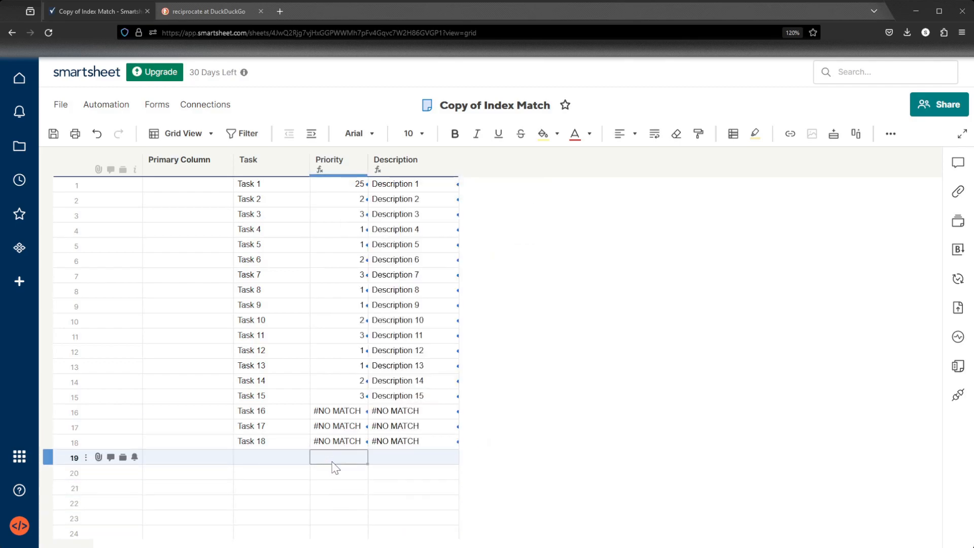
right_click(339, 442)
click(431, 528)
click(337, 472)
Enter a SUM of Priority rows 1 to 18 in the Priority cell of row 19.
double_click(335, 456)
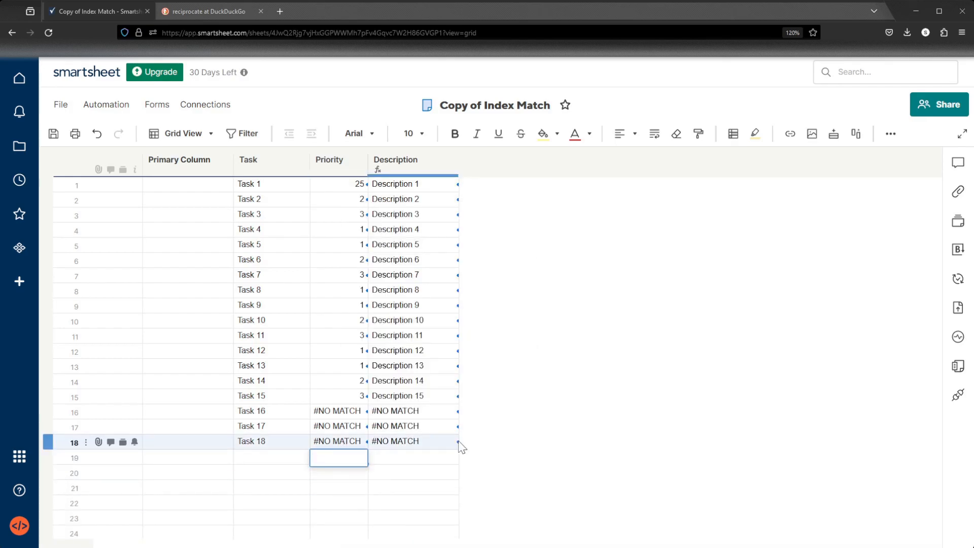
text(=SUM()
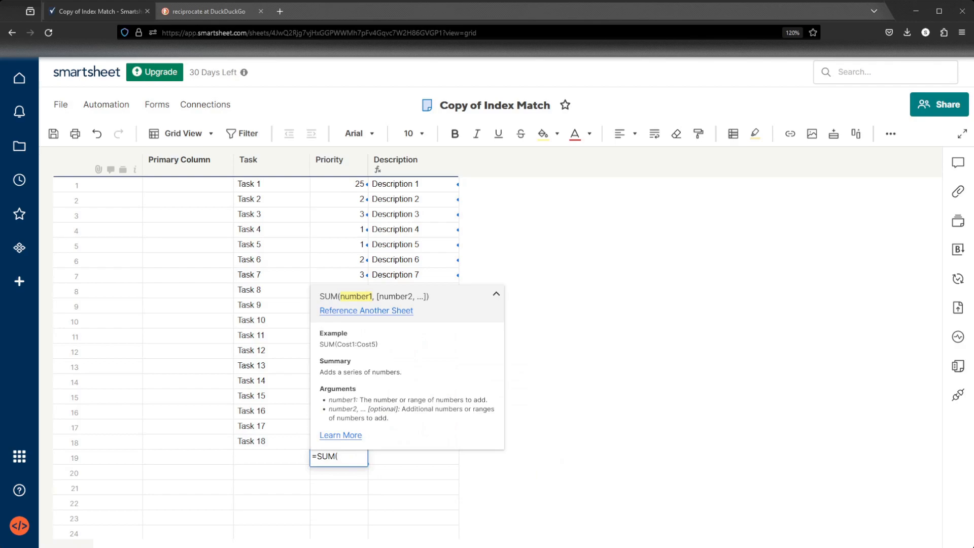
drag(355, 185, 355, 443)
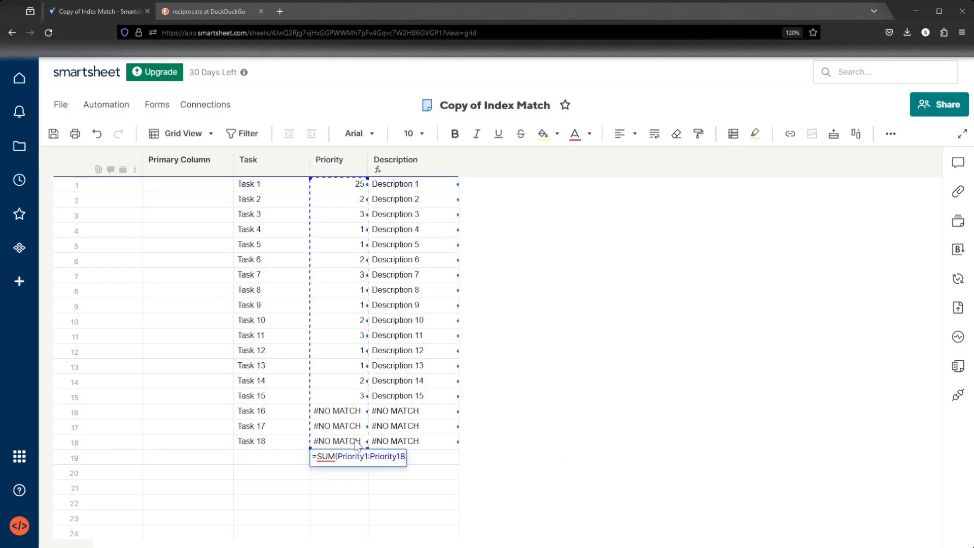
key(Return)
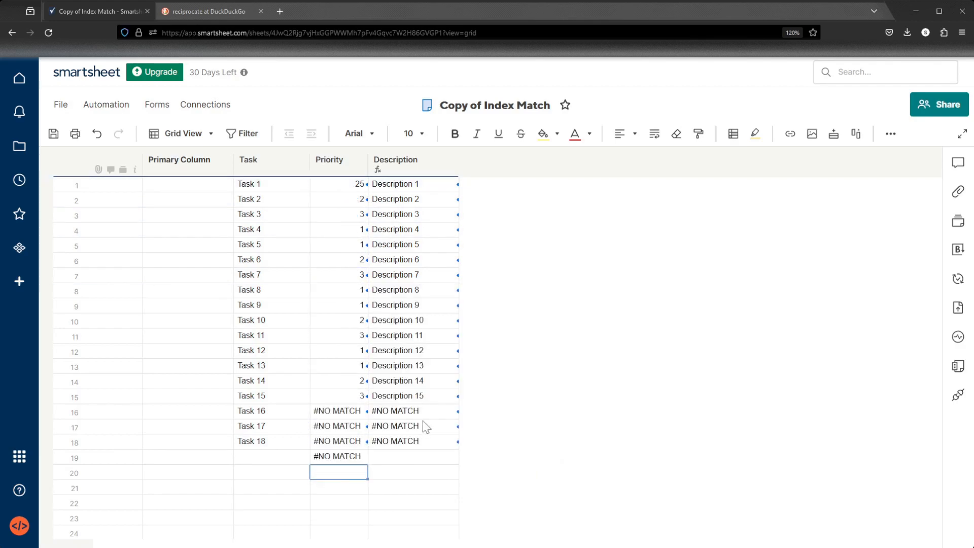
Wrap the Task 16 Priority formula in IFERROR so errors return an empty string "".
double_click(337, 456)
click(356, 490)
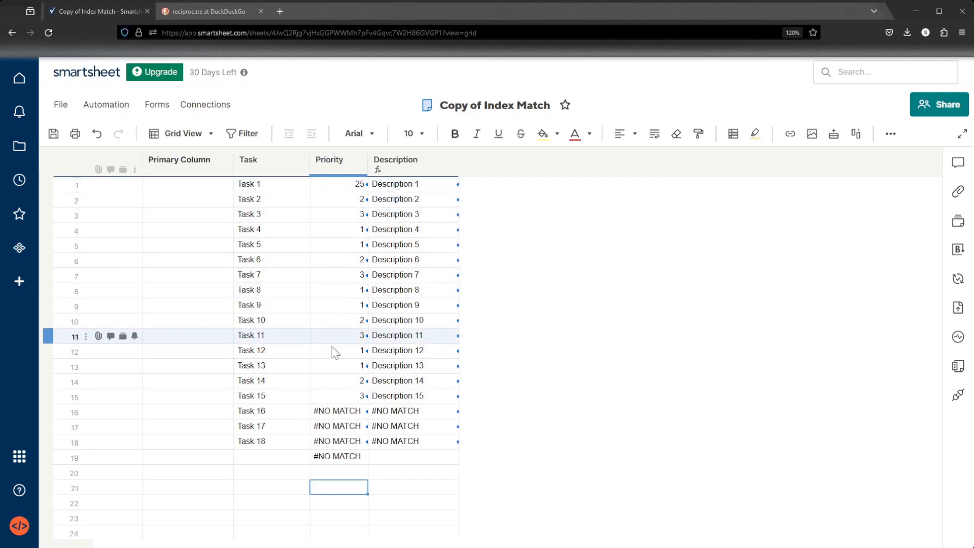
double_click(348, 410)
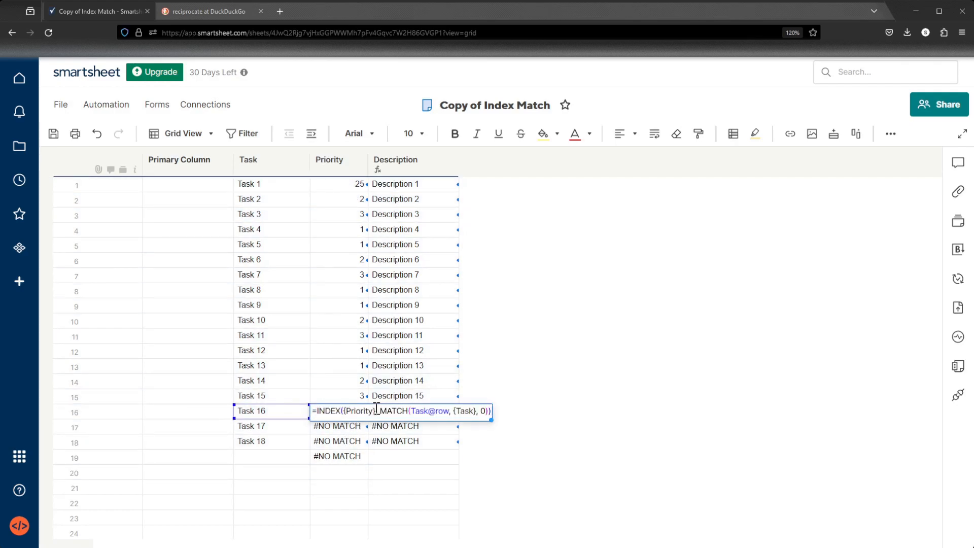
text(IFERROR()
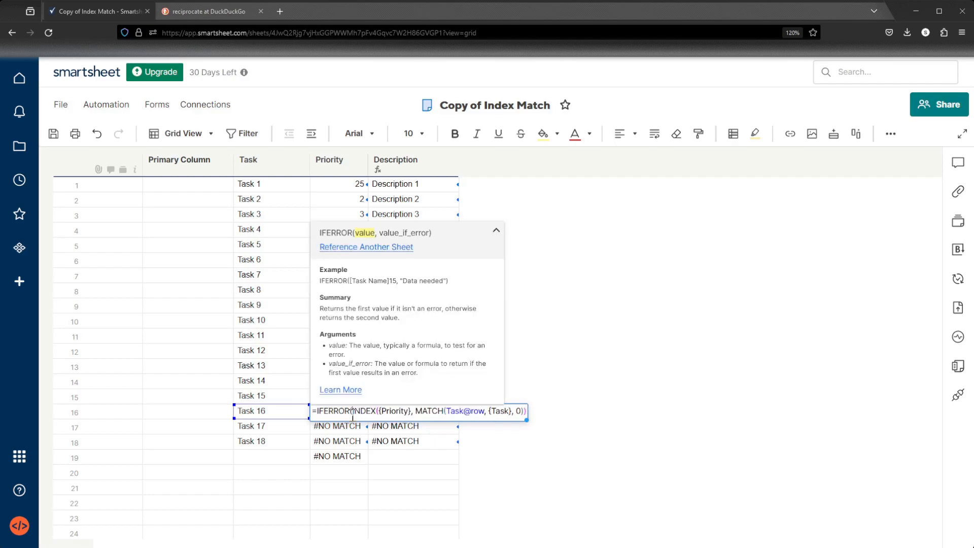
click(524, 411)
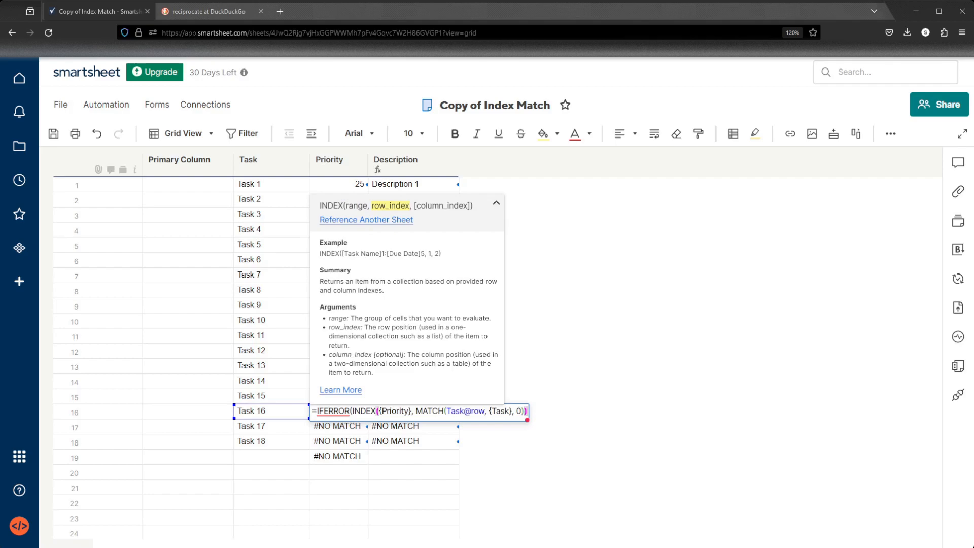
key(Right)
text(,)
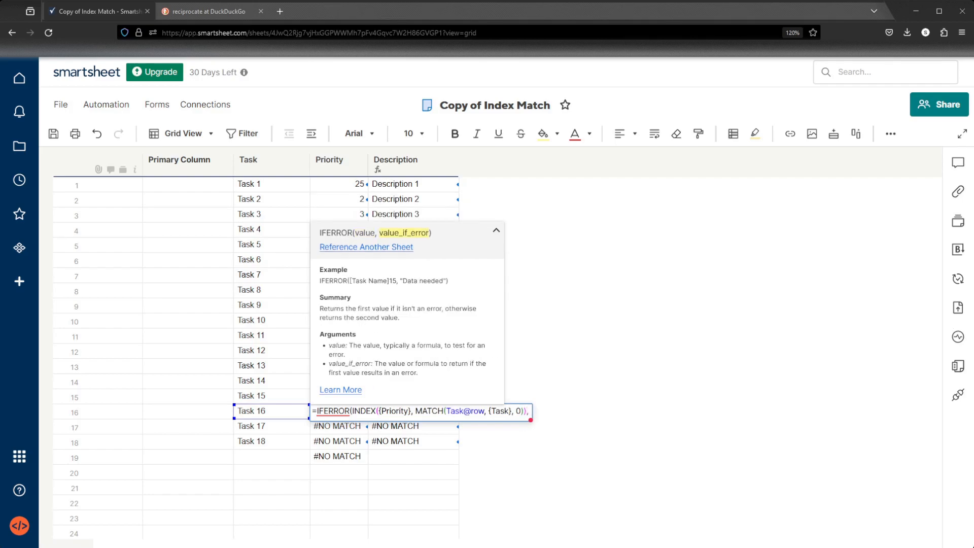
text( ""))
key(Return)
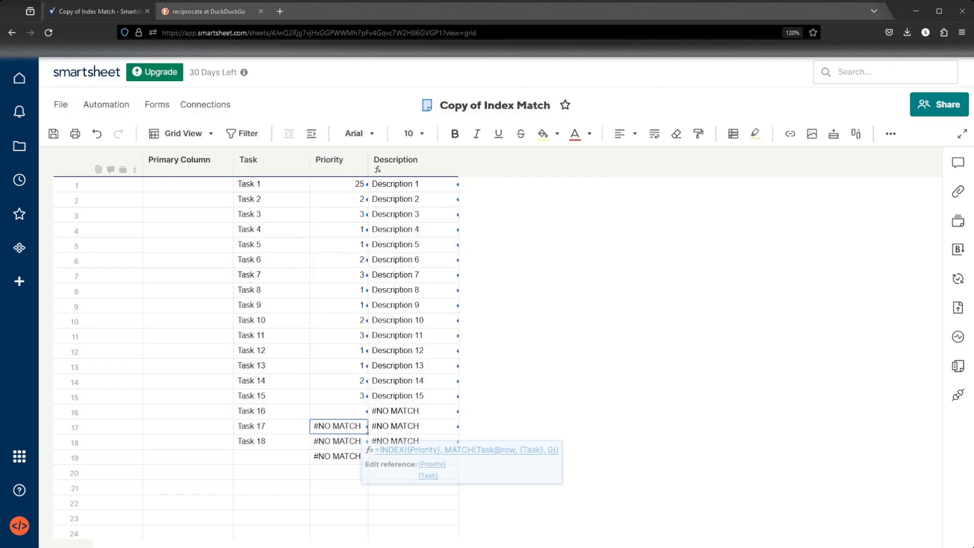
Fill the IFERROR Priority formula down through Task 18 and save the sheet.
click(357, 412)
drag(367, 418, 365, 441)
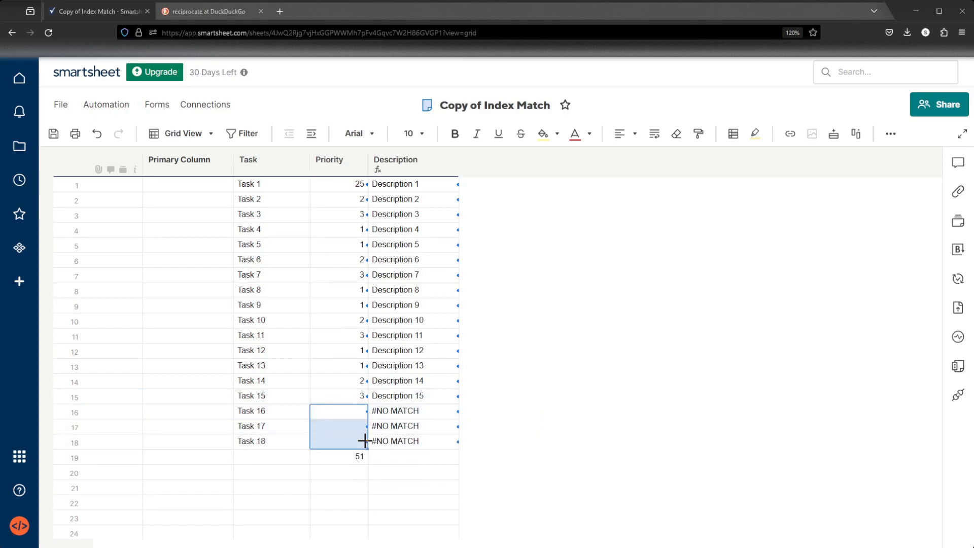
click(518, 452)
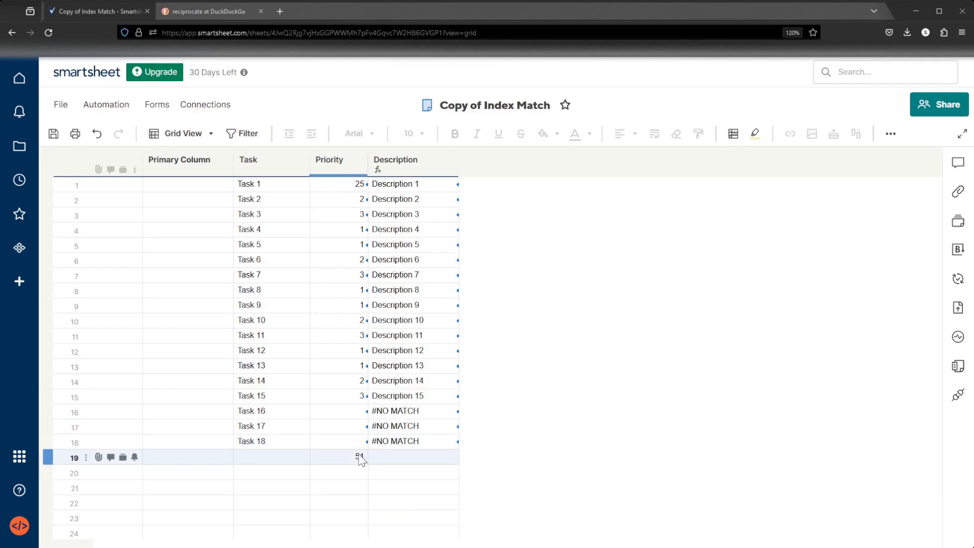
drag(355, 395, 354, 199)
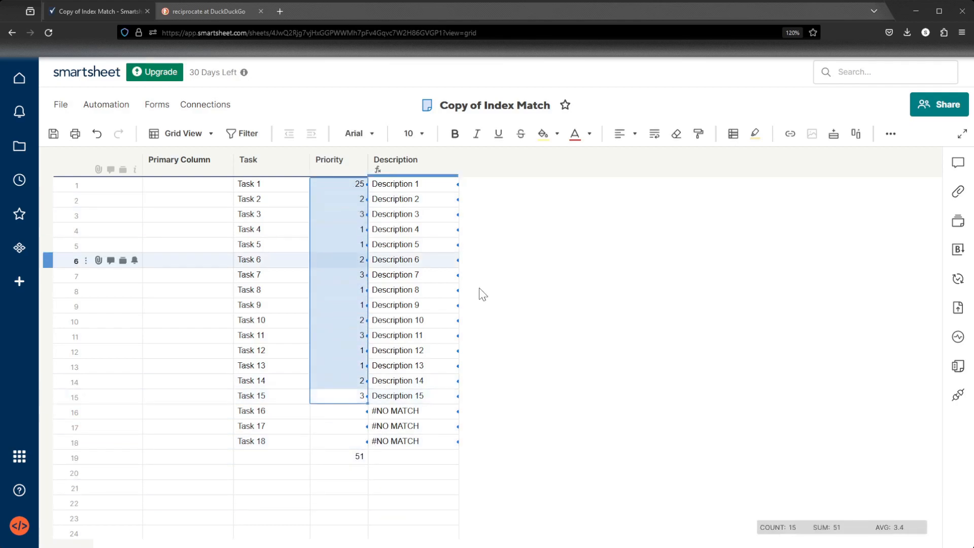
click(446, 265)
click(53, 134)
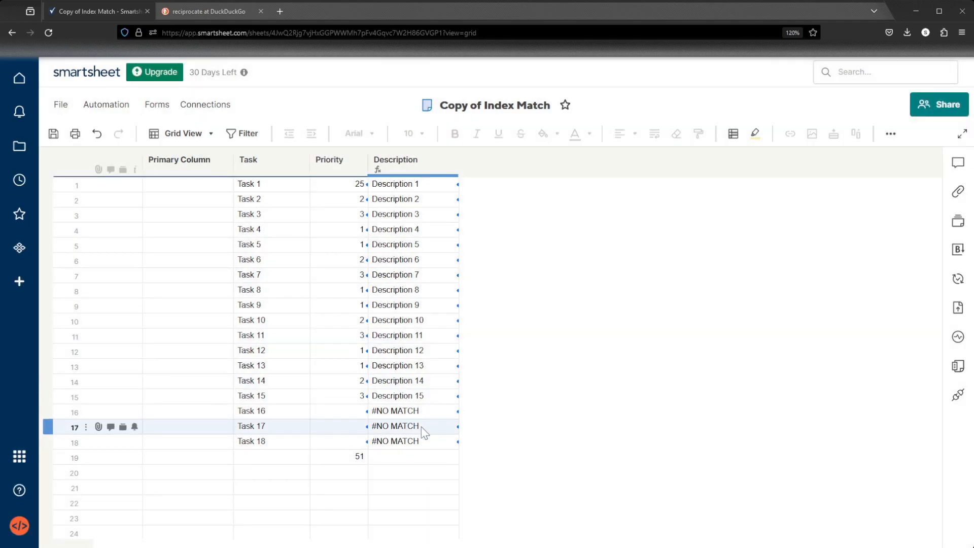